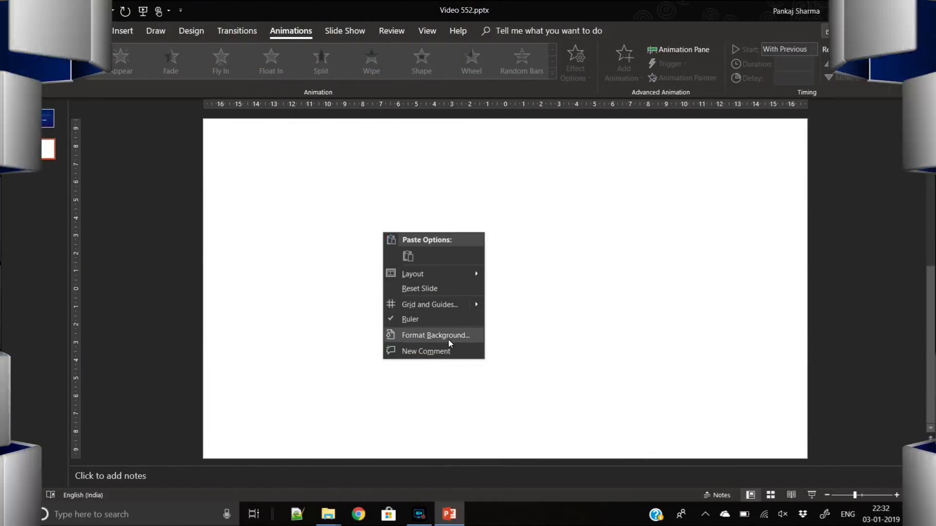
Switch slide 2's background to a gradient fill and remove the extra gradient stops.
{"action": "left_click", "coordinate": [449, 336]}
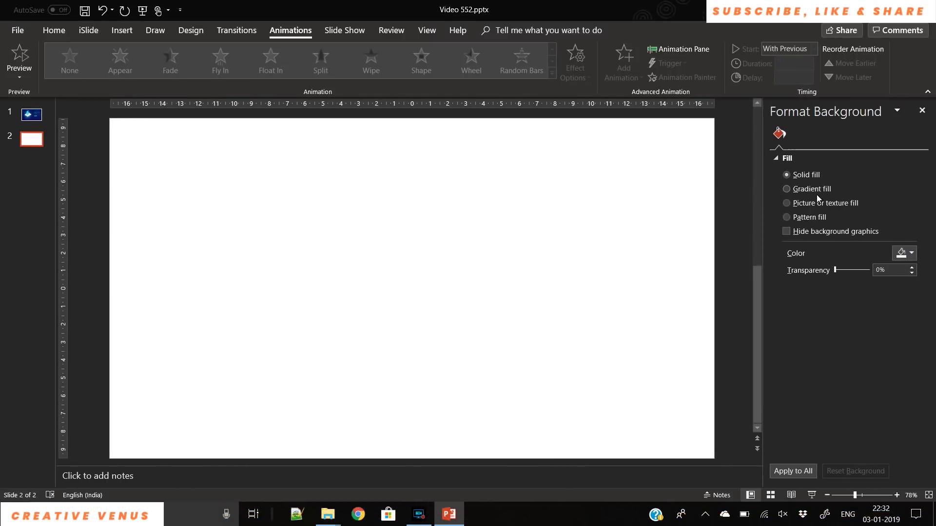
{"action": "left_click", "coordinate": [811, 189]}
{"action": "left_click", "coordinate": [908, 334]}
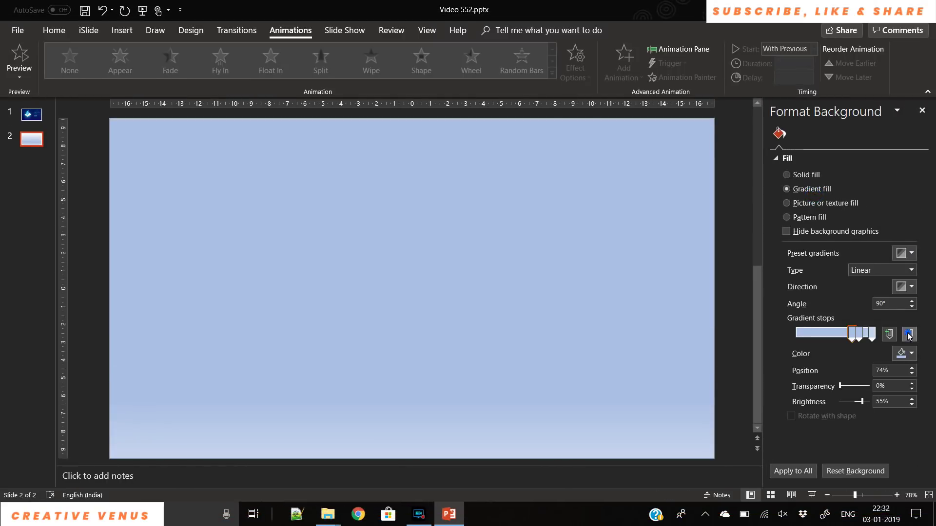
{"action": "left_click_drag", "start_coordinate": [859, 339], "coordinate": [859, 348]}
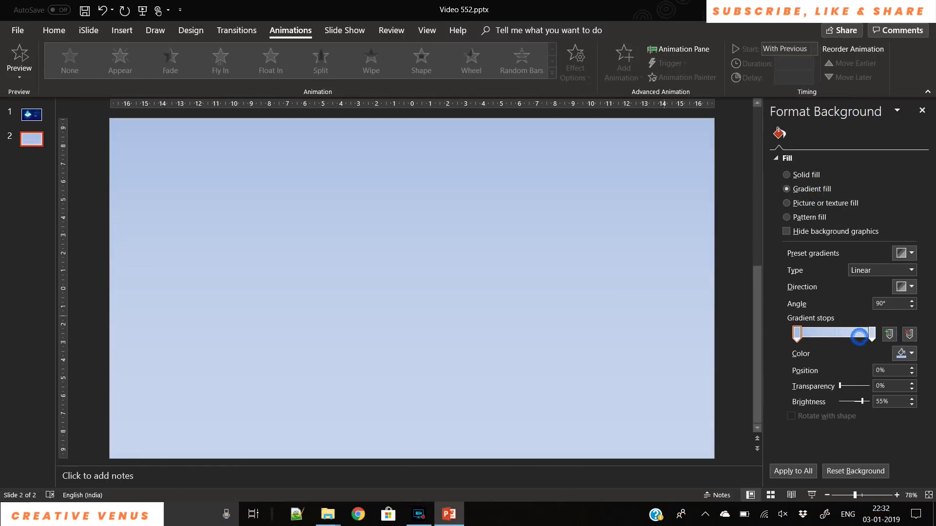
Set the left gradient stop to dark navy from More Colors.
{"action": "left_click", "coordinate": [904, 354]}
{"action": "left_click", "coordinate": [878, 484]}
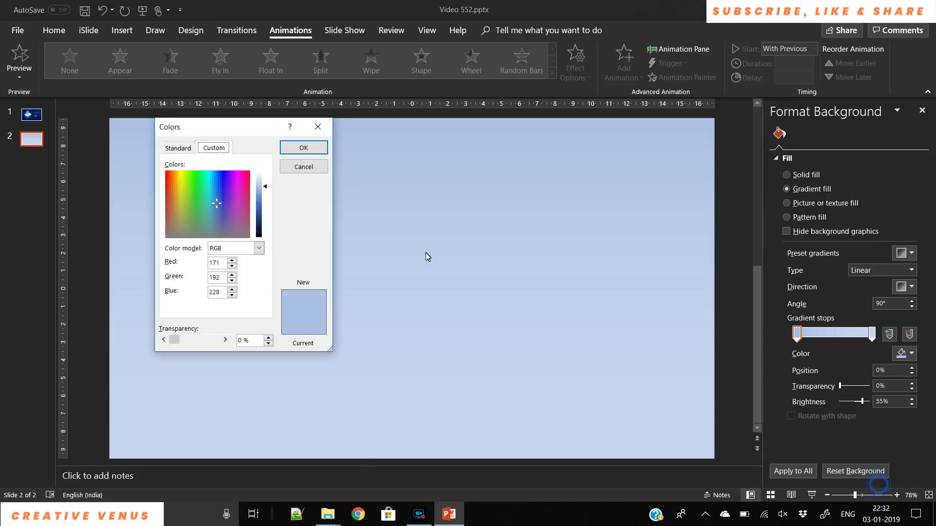
{"action": "left_click", "coordinate": [172, 148]}
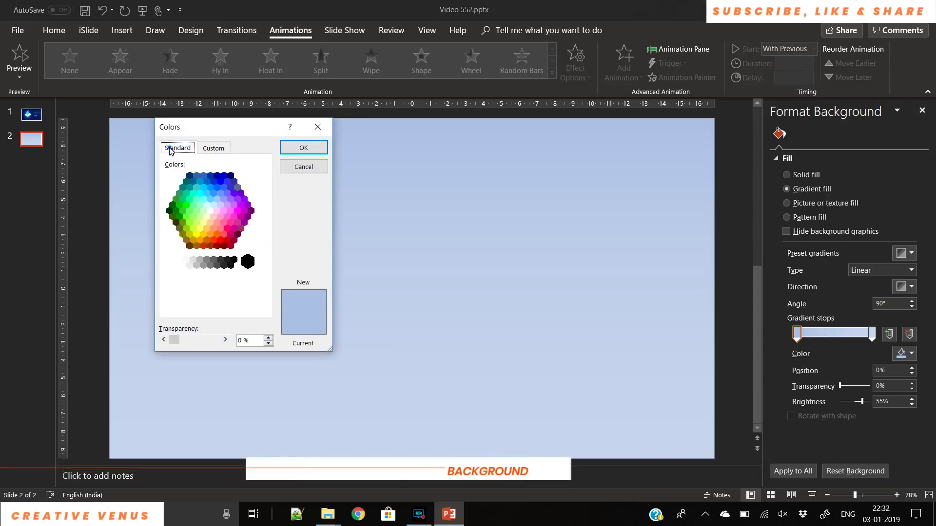
{"action": "left_click", "coordinate": [230, 175]}
{"action": "left_click", "coordinate": [306, 148]}
Colour the right gradient stop a darker navy via More Colors.
{"action": "left_click", "coordinate": [872, 334]}
{"action": "left_click", "coordinate": [904, 353]}
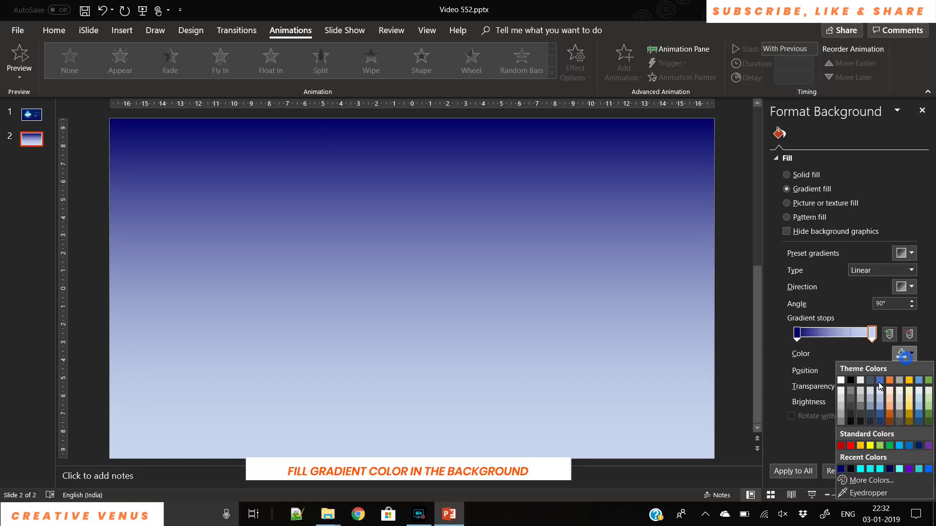
{"action": "left_click", "coordinate": [842, 469]}
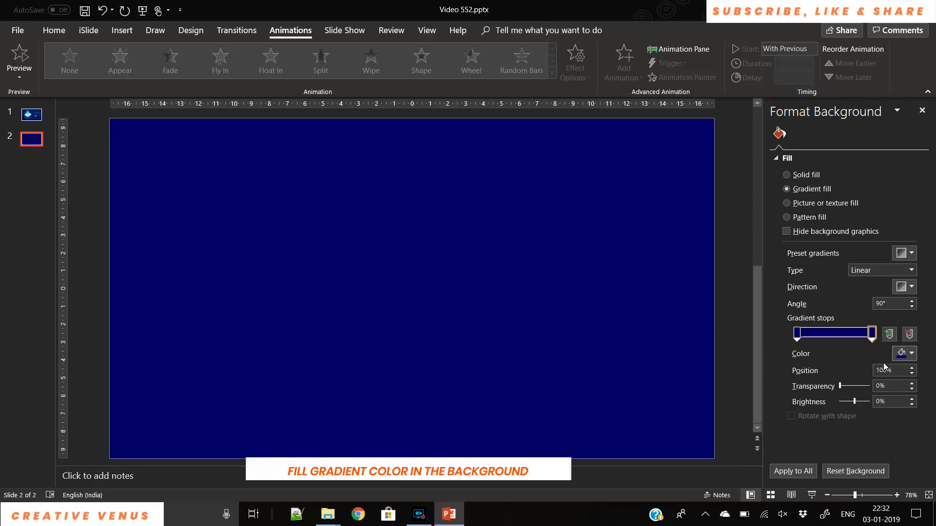
{"action": "left_click", "coordinate": [903, 358]}
{"action": "left_click", "coordinate": [861, 481]}
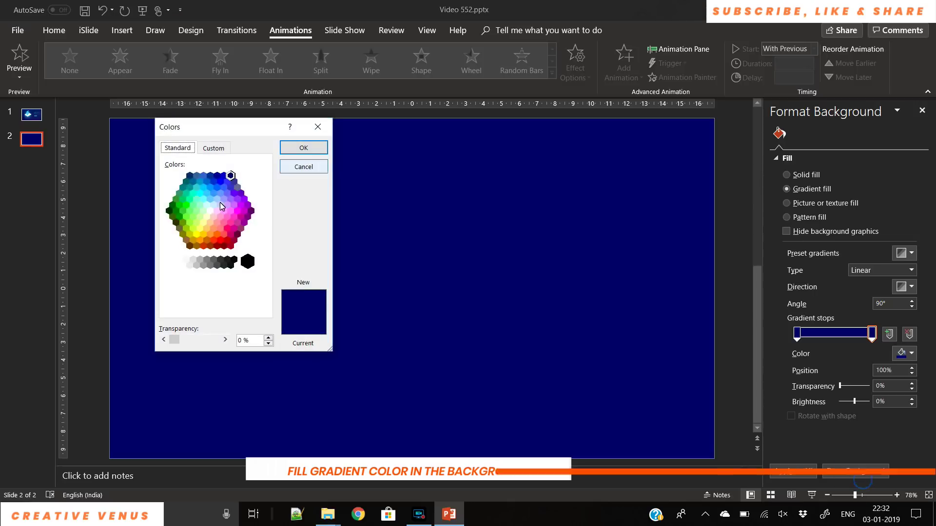
{"action": "left_click", "coordinate": [207, 148]}
{"action": "left_click", "coordinate": [176, 148]}
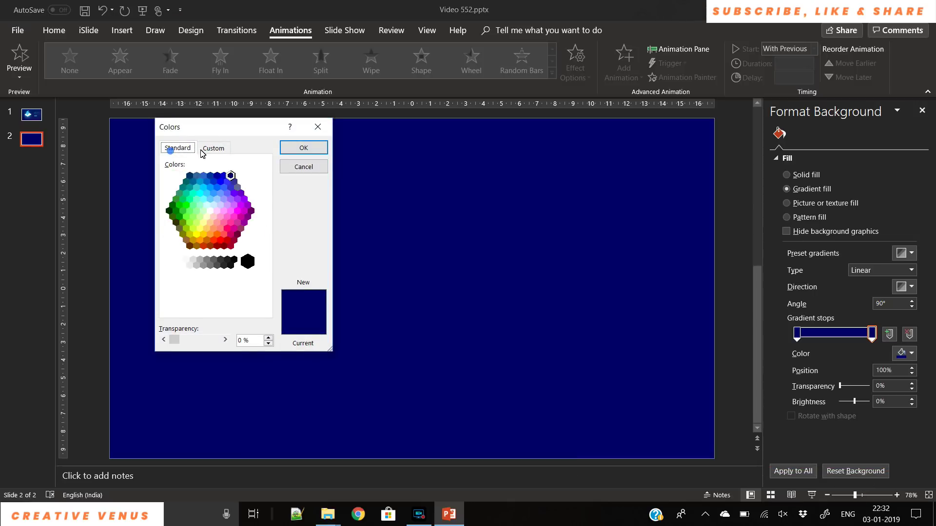
{"action": "left_click", "coordinate": [213, 148]}
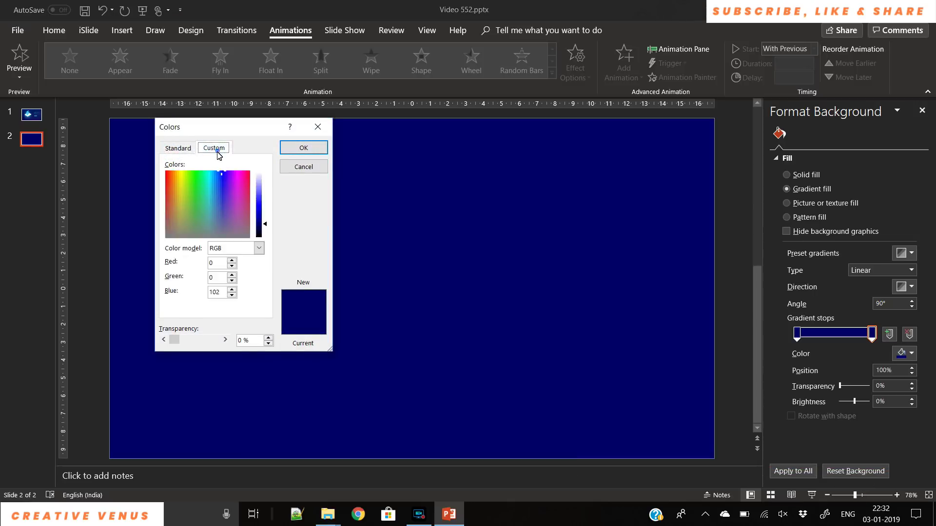
{"action": "left_click", "coordinate": [303, 148]}
Angle the background gradient diagonally at 225°.
{"action": "left_click", "coordinate": [907, 287]}
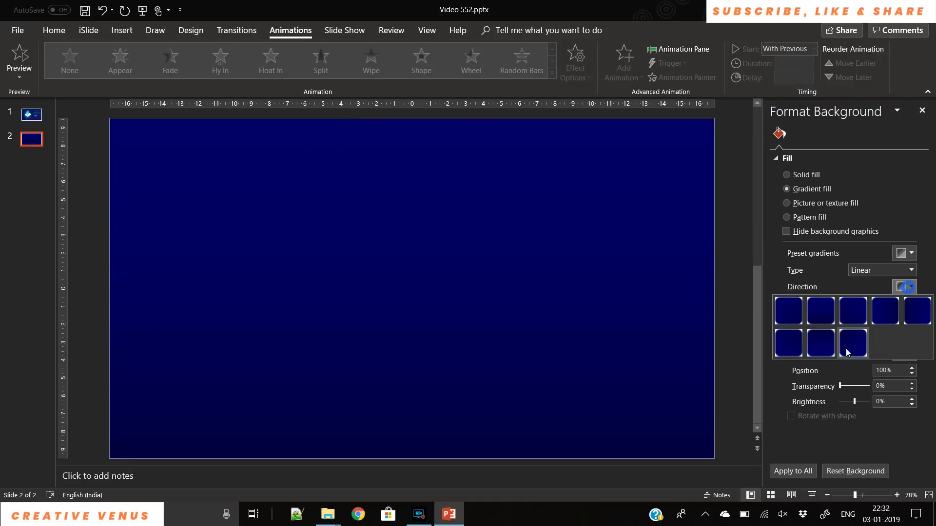
{"action": "left_click", "coordinate": [854, 347]}
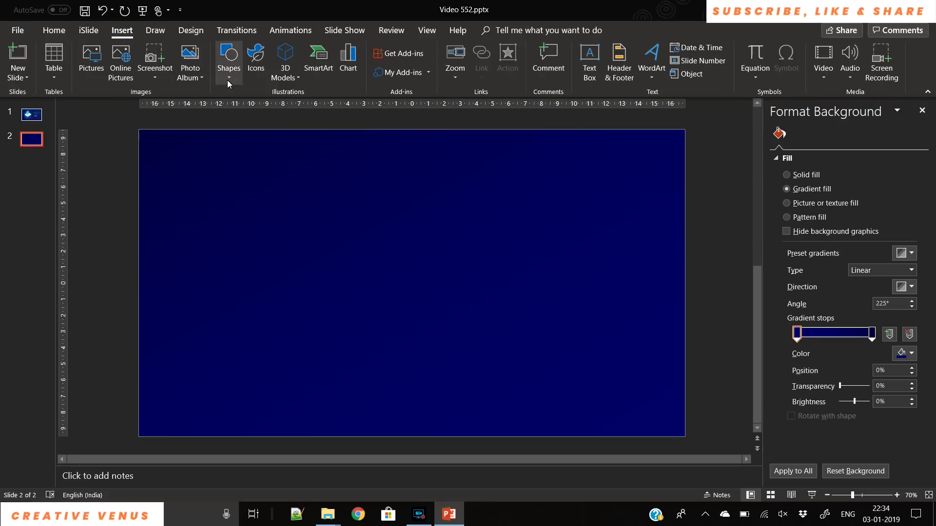
{"action": "left_click", "coordinate": [227, 80]}
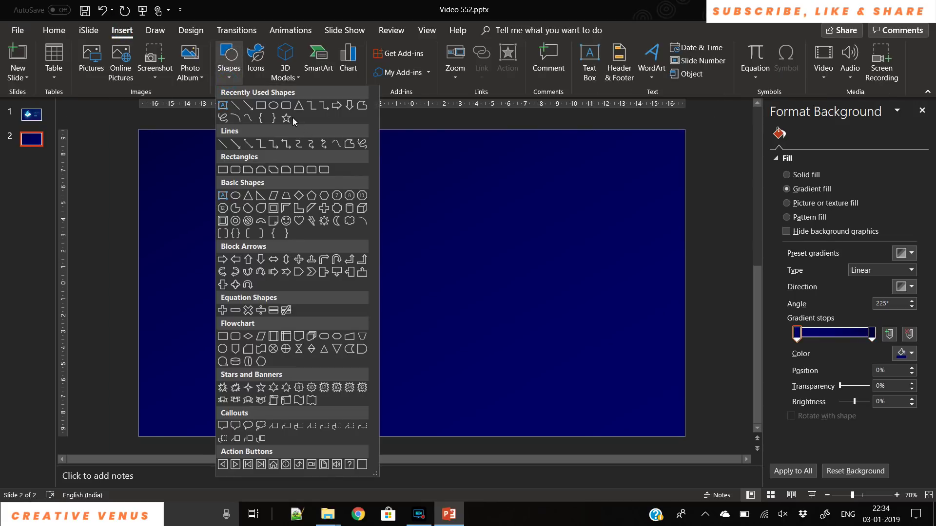
Draw an oval circle left of centre on the navy slide.
{"action": "left_click", "coordinate": [273, 106]}
{"action": "left_click_drag", "start_coordinate": [317, 340], "coordinate": [396, 374]}
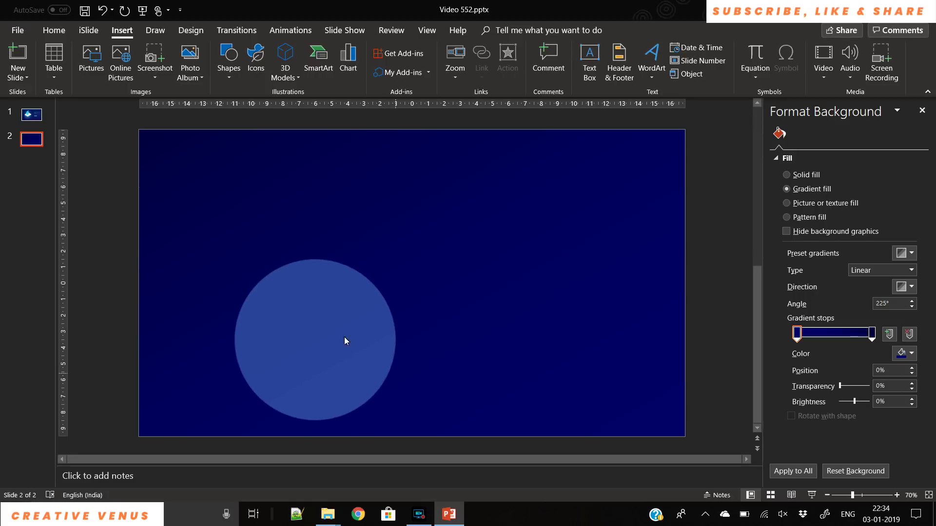
{"action": "left_click_drag", "start_coordinate": [318, 330], "coordinate": [349, 316]}
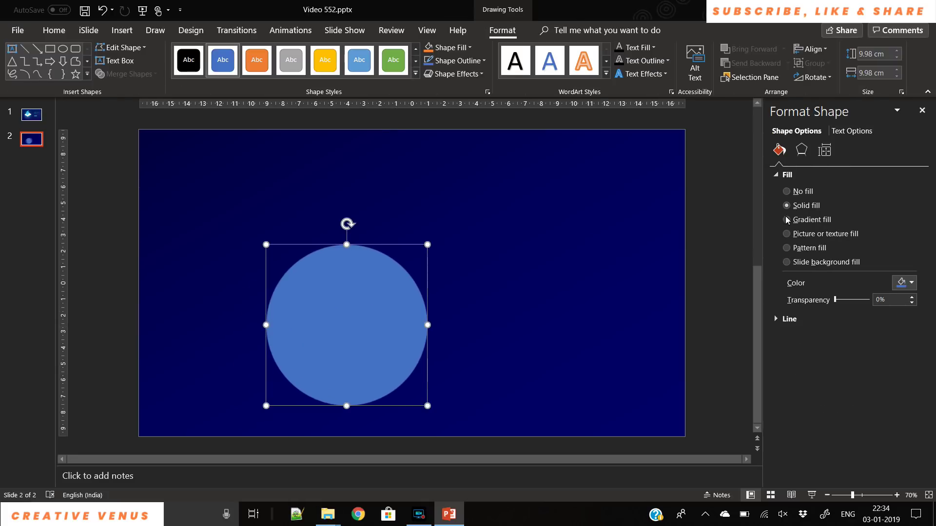
Give the circle No fill and a gradient line outline with one extra stop removed.
{"action": "left_click", "coordinate": [800, 192]}
{"action": "left_click", "coordinate": [789, 281]}
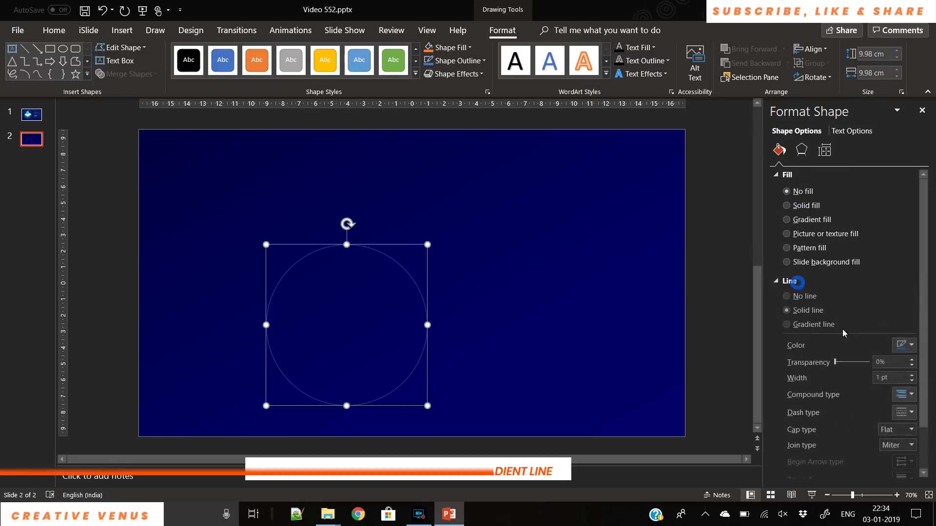
{"action": "left_click", "coordinate": [823, 327]}
{"action": "left_click", "coordinate": [908, 429]}
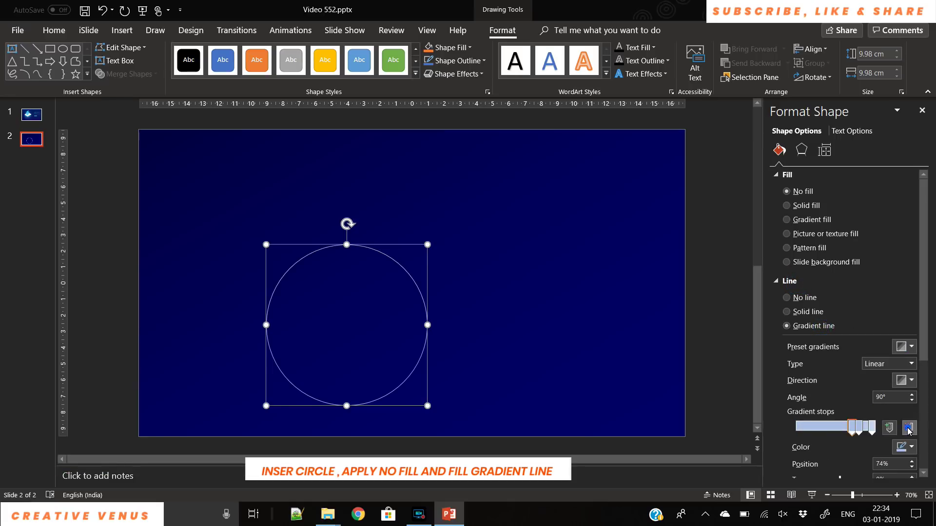
Colour both outline gradient stops cyan from Recent Colors.
{"action": "left_click", "coordinate": [805, 430]}
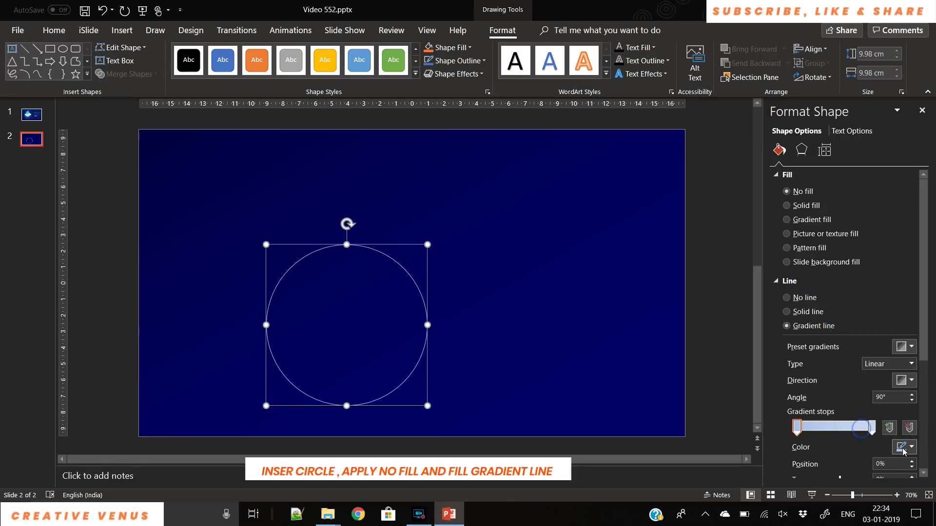
{"action": "left_click", "coordinate": [905, 447]}
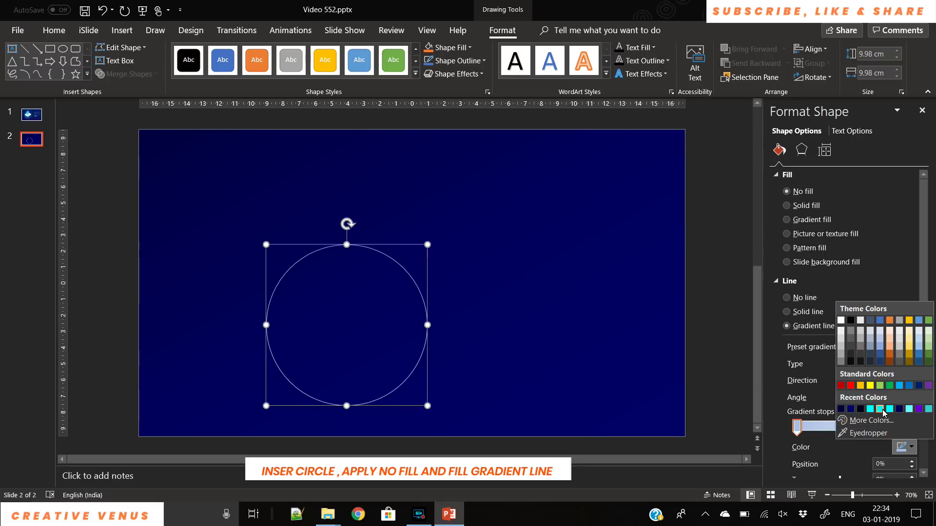
{"action": "left_click", "coordinate": [882, 410]}
{"action": "left_click", "coordinate": [872, 429]}
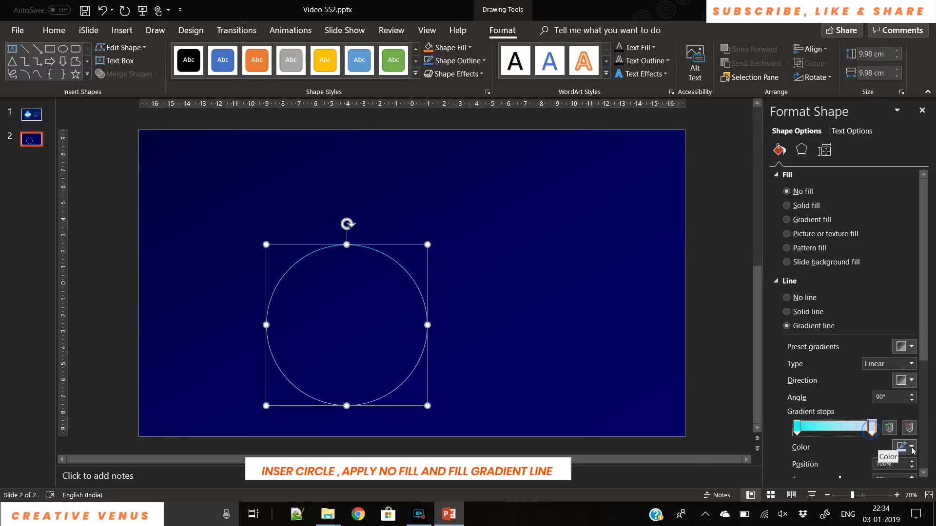
{"action": "left_click", "coordinate": [905, 447]}
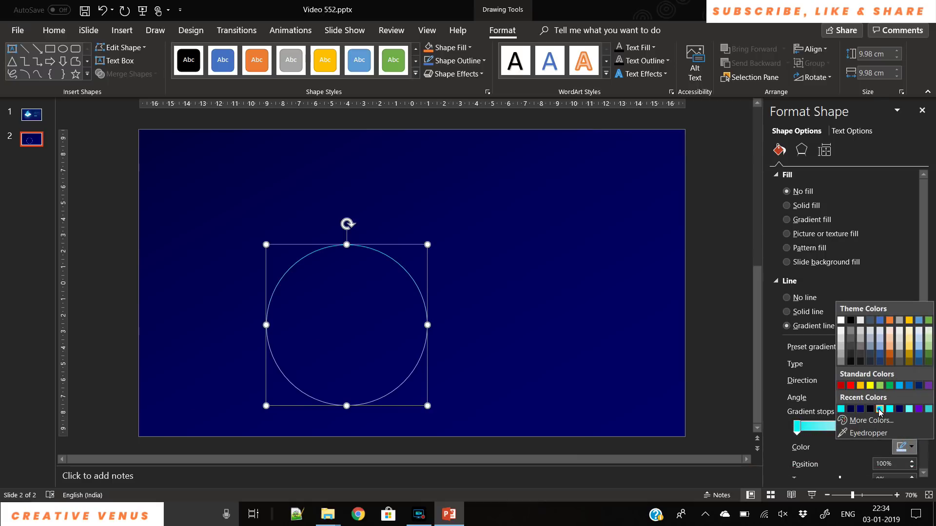
{"action": "left_click", "coordinate": [881, 409]}
{"action": "left_click", "coordinate": [520, 359]}
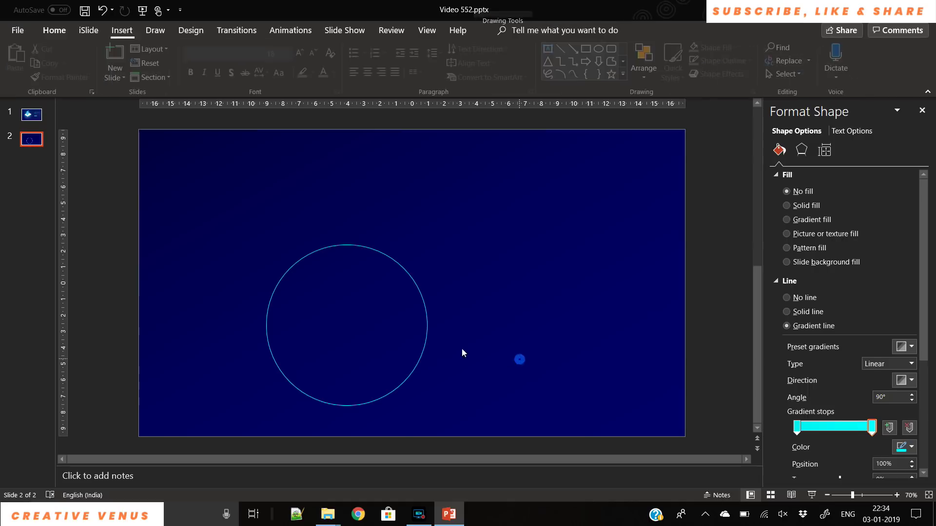
{"action": "left_click", "coordinate": [421, 356]}
Tilt the circle into a flat ellipse with a 3-D rotation preset.
{"action": "left_click", "coordinate": [802, 150]}
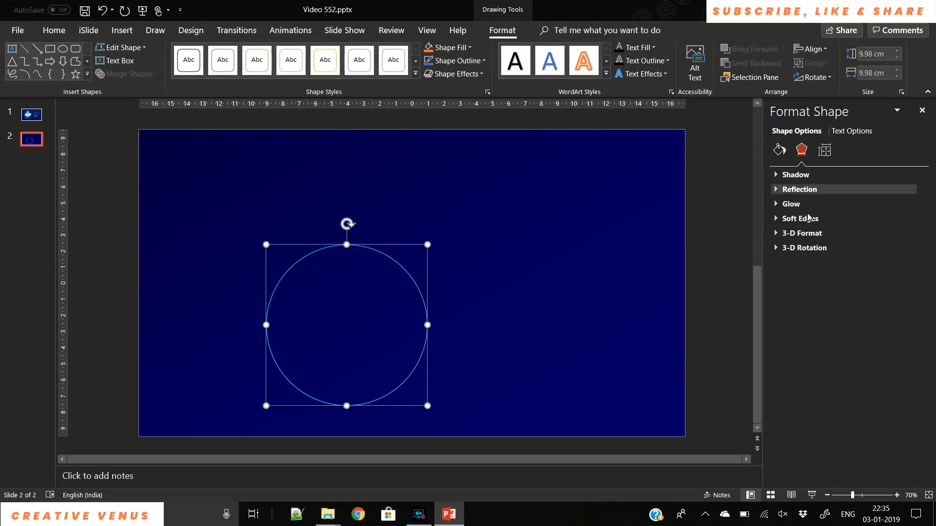
{"action": "left_click", "coordinate": [809, 248]}
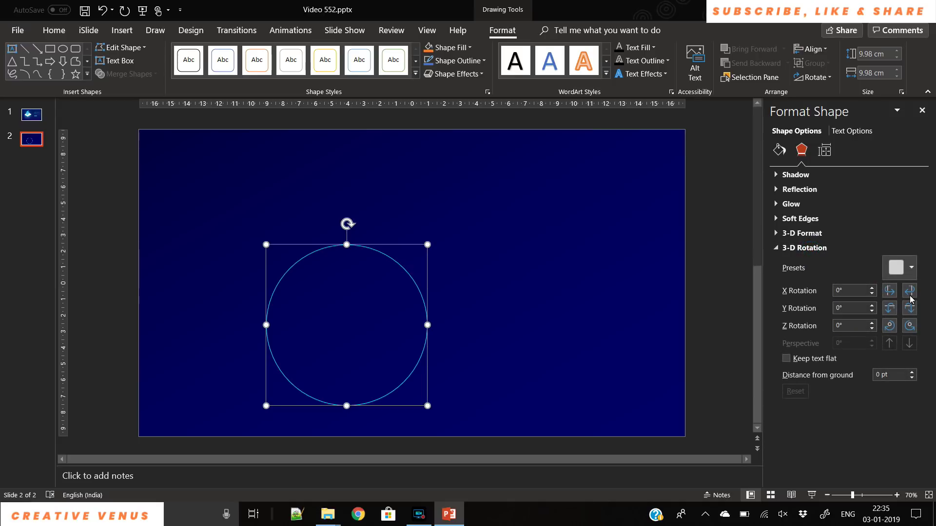
{"action": "left_click", "coordinate": [900, 267]}
{"action": "left_click", "coordinate": [872, 85]}
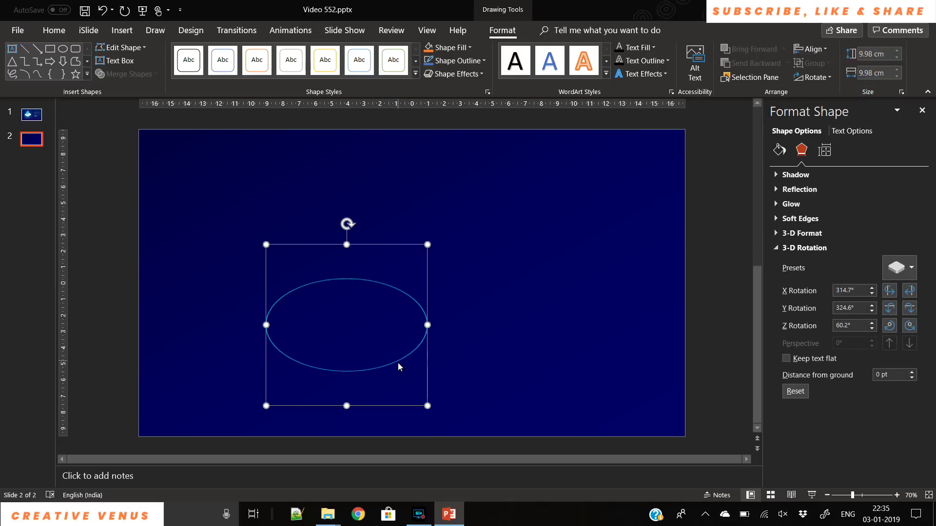
Drag the tilted ellipse lower and further left on the slide.
{"action": "left_click", "coordinate": [399, 363]}
{"action": "left_click", "coordinate": [403, 361]}
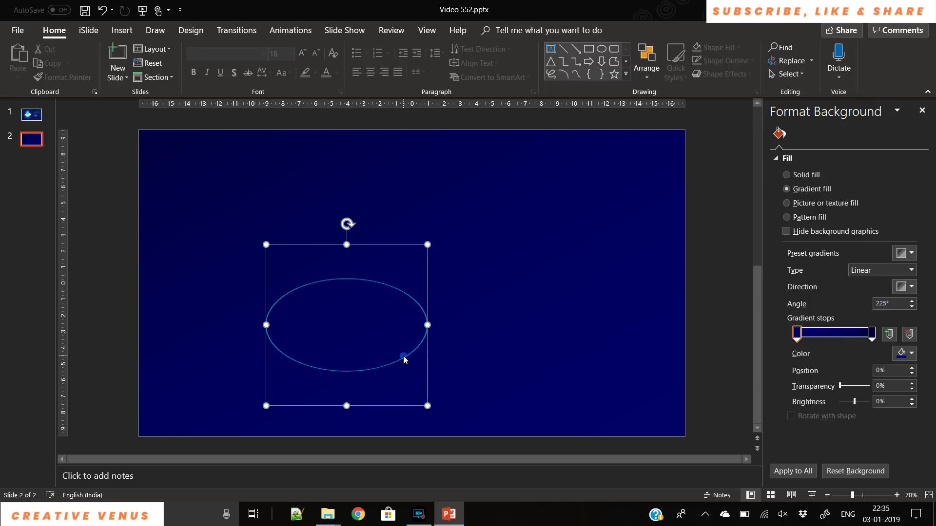
{"action": "left_click", "coordinate": [404, 360]}
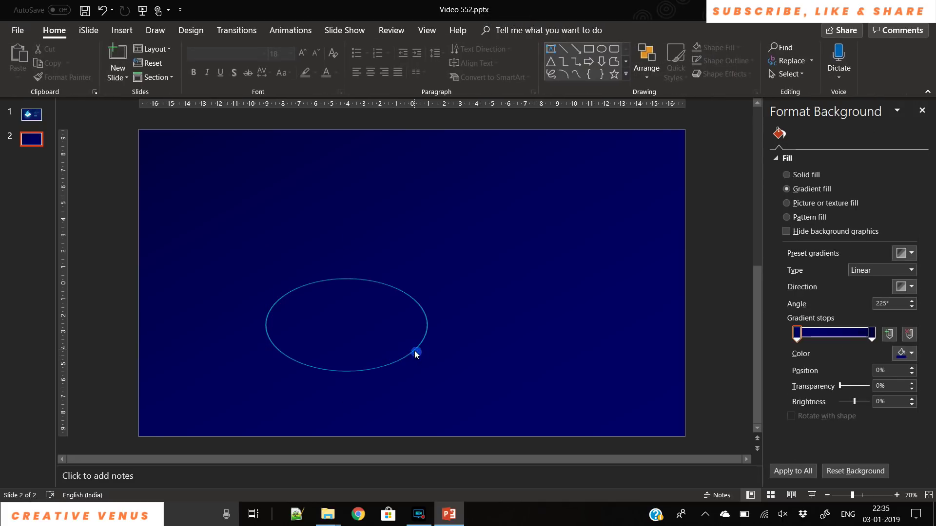
{"action": "left_click", "coordinate": [415, 350]}
{"action": "mouse_move", "coordinate": [415, 350]}
{"action": "left_mouse_down"}
{"action": "mouse_move", "coordinate": [388, 360]}
{"action": "mouse_move", "coordinate": [379, 342]}
{"action": "left_mouse_up"}
Paste ellipse copies and stack each one just below the previous.
{"action": "left_click", "coordinate": [377, 360]}
{"action": "key", "text": "ctrl+v"}
{"action": "left_click_drag", "start_coordinate": [368, 358], "coordinate": [361, 370]}
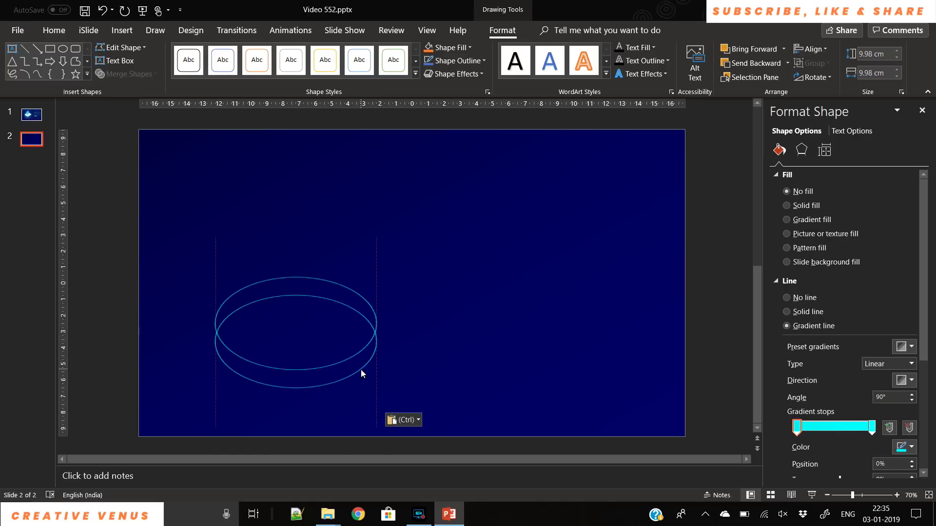
{"action": "left_click_drag", "start_coordinate": [359, 369], "coordinate": [342, 407]}
{"action": "key", "text": "ctrl+v"}
{"action": "key", "text": "ctrl+v"}
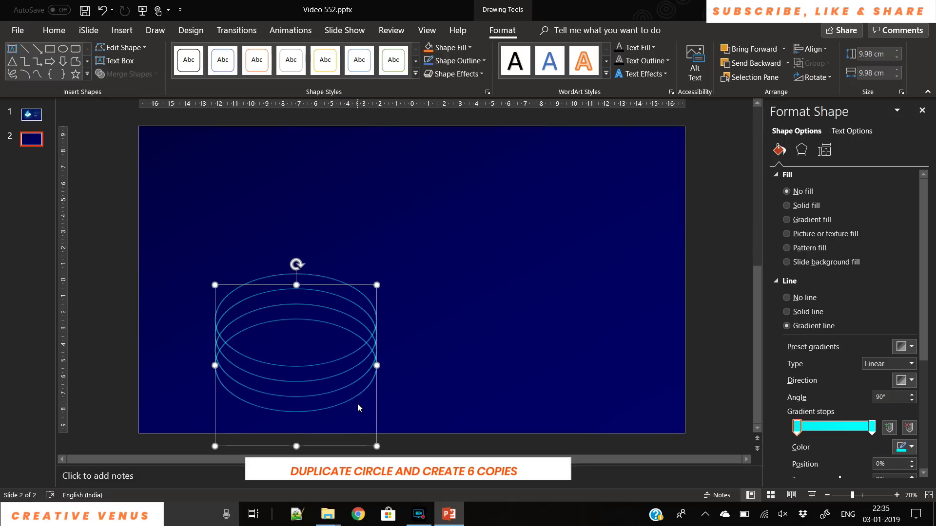
{"action": "key", "text": "ctrl+v"}
{"action": "left_click_drag", "start_coordinate": [350, 404], "coordinate": [347, 418]}
Move the whole ring stack toward the centre and paste another ring copy.
{"action": "key", "text": "ctrl+a"}
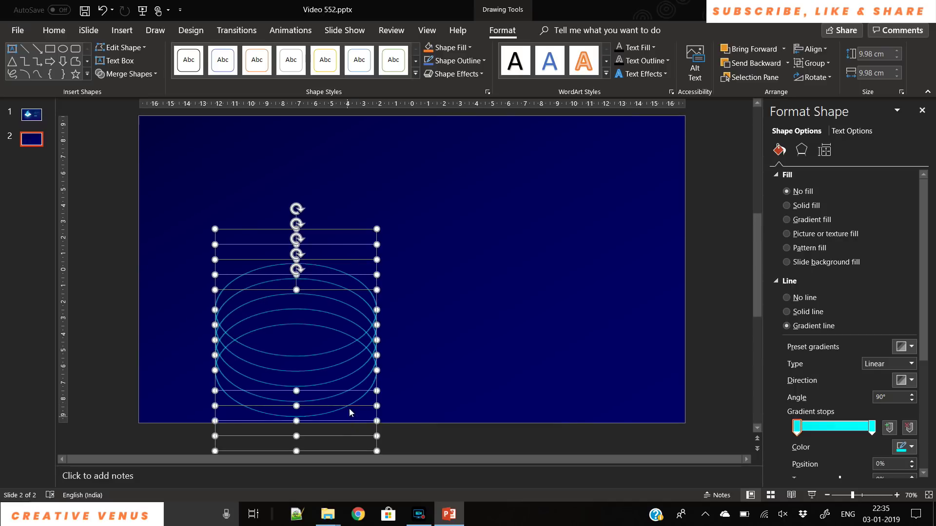
{"action": "left_click_drag", "start_coordinate": [339, 347], "coordinate": [394, 352]}
{"action": "left_click", "coordinate": [499, 337]}
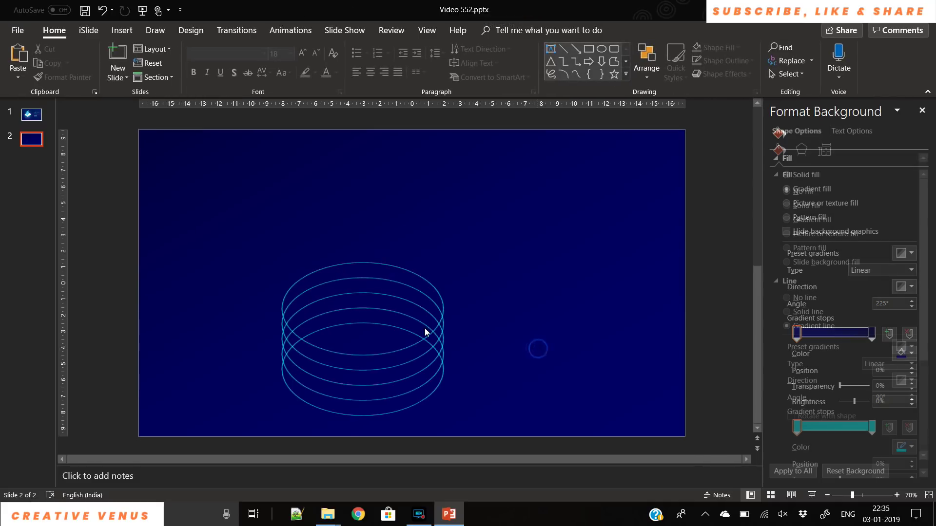
{"action": "left_click", "coordinate": [425, 338]}
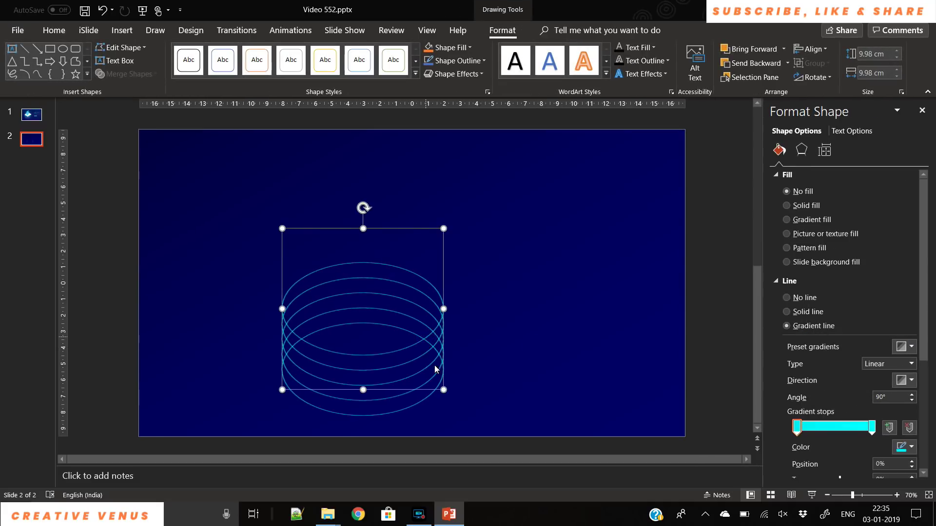
{"action": "key", "text": "ctrl+v"}
Raise the ring copy above the stack, fill it with cyan gradient and enlarge it.
{"action": "left_click_drag", "start_coordinate": [414, 355], "coordinate": [408, 328]}
{"action": "left_click", "coordinate": [801, 223]}
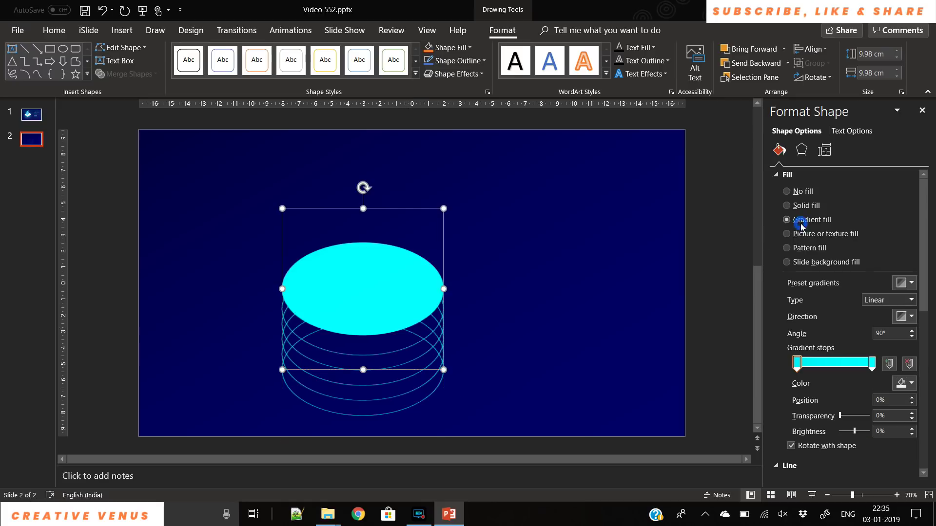
{"action": "left_click_drag", "start_coordinate": [444, 371], "coordinate": [451, 378]}
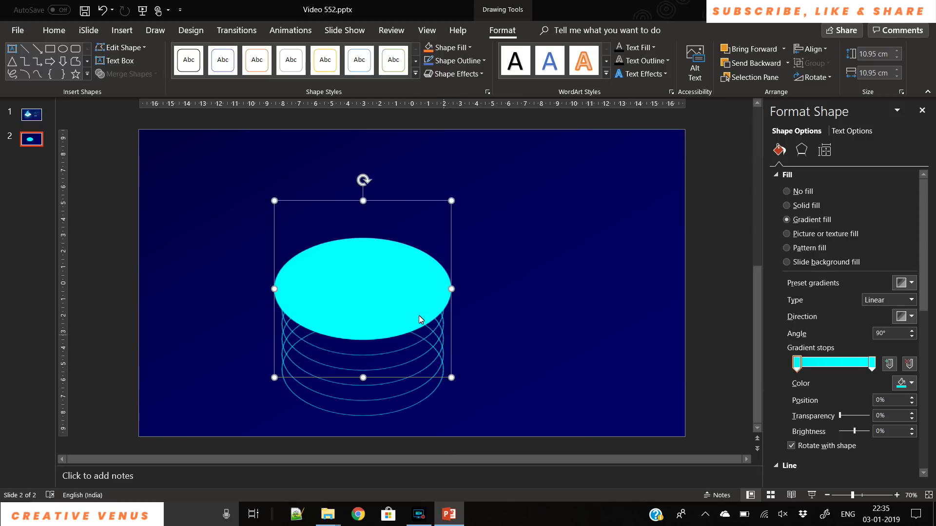
{"action": "left_click_drag", "start_coordinate": [393, 306], "coordinate": [393, 298]}
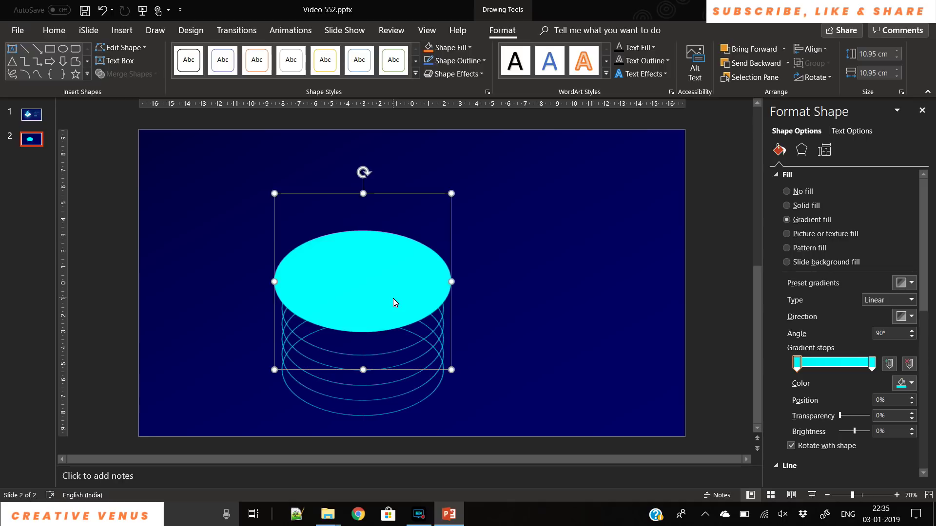
Copy another outline ring and place it above the cyan ellipse.
{"action": "left_click", "coordinate": [404, 349]}
{"action": "key", "text": "ctrl+c"}
{"action": "key", "text": "ctrl+v"}
{"action": "left_click_drag", "start_coordinate": [412, 356], "coordinate": [402, 294]}
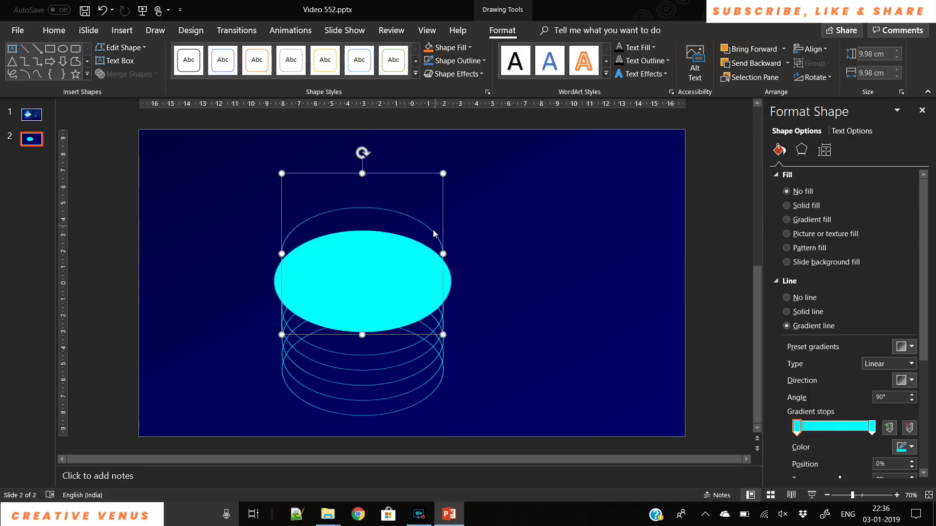
{"action": "right_click", "coordinate": [430, 229]}
Bring the top ring to front with no line and a white solid fill.
{"action": "left_click", "coordinate": [484, 339]}
{"action": "left_click", "coordinate": [803, 298]}
{"action": "left_click", "coordinate": [802, 150]}
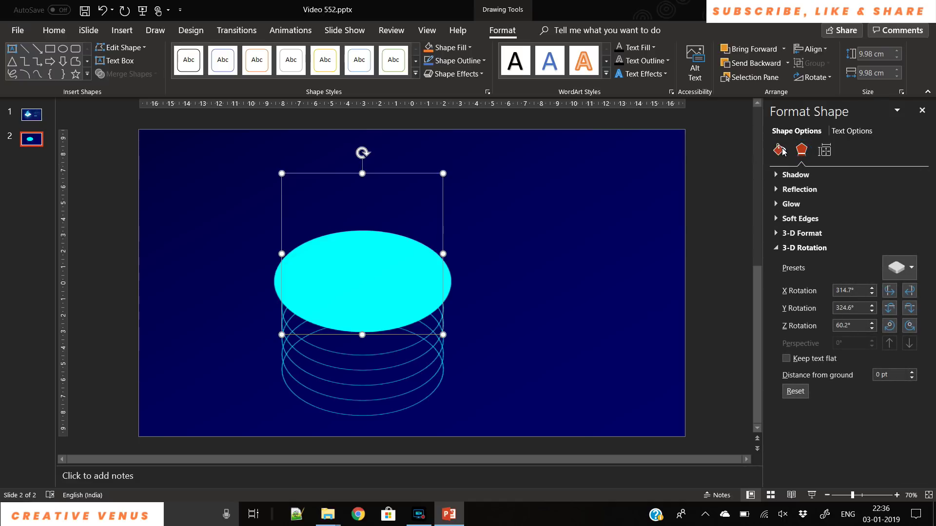
{"action": "left_click", "coordinate": [780, 153]}
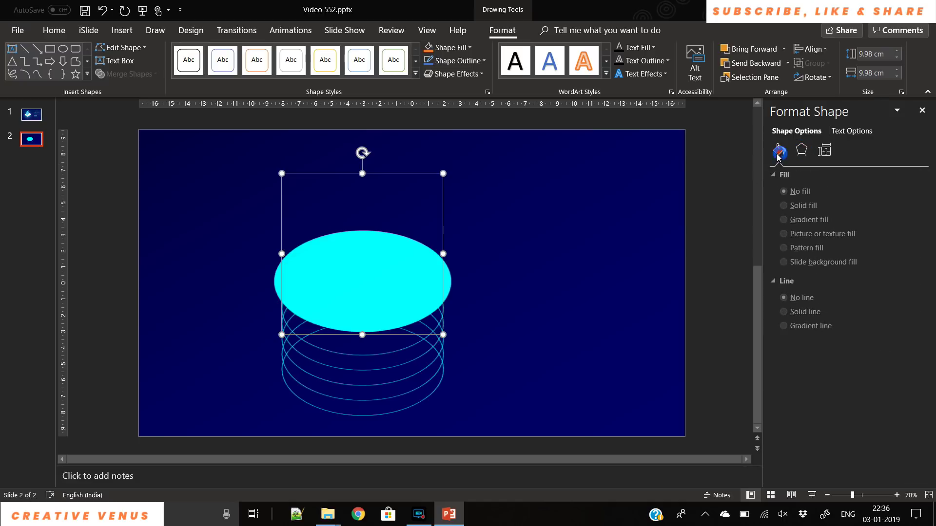
{"action": "left_click", "coordinate": [786, 205]}
{"action": "left_click", "coordinate": [910, 283]}
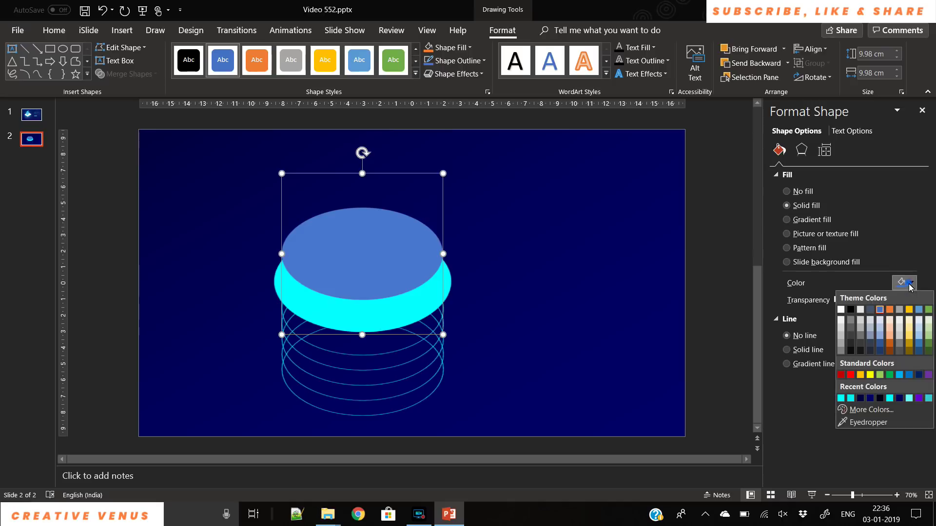
{"action": "left_click", "coordinate": [841, 311]}
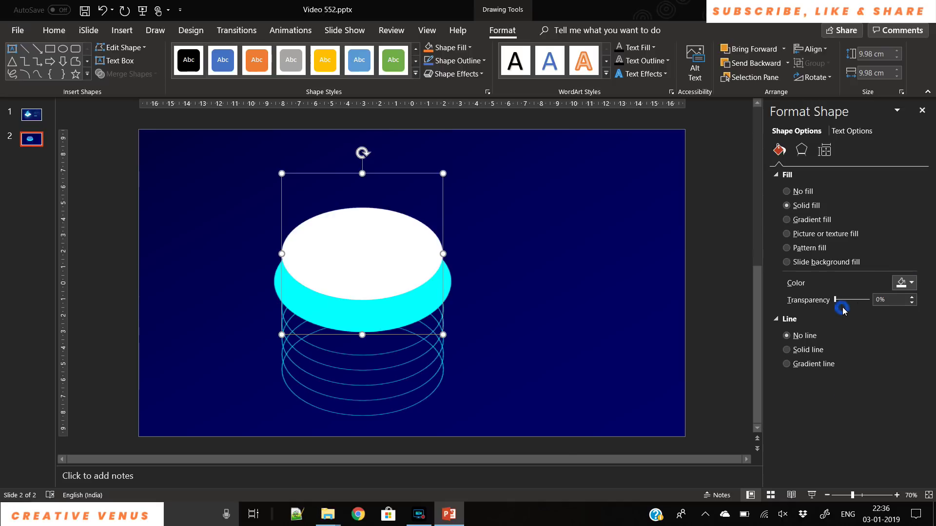
Give the disc 24 pt 3-D depth and lower it onto the cyan ellipse.
{"action": "left_click", "coordinate": [802, 150]}
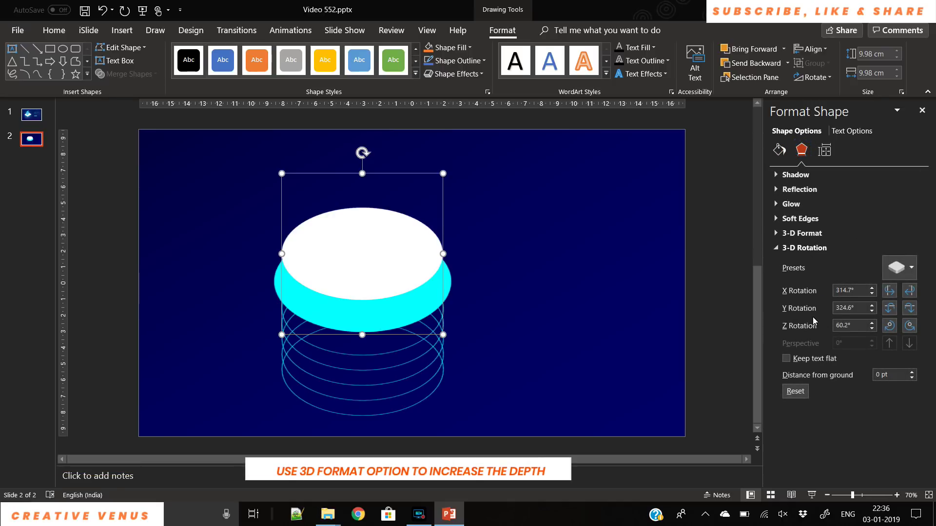
{"action": "left_click", "coordinate": [802, 233]}
{"action": "scroll", "coordinate": [853, 380], "scroll_direction": "down", "scroll_amount": 3}
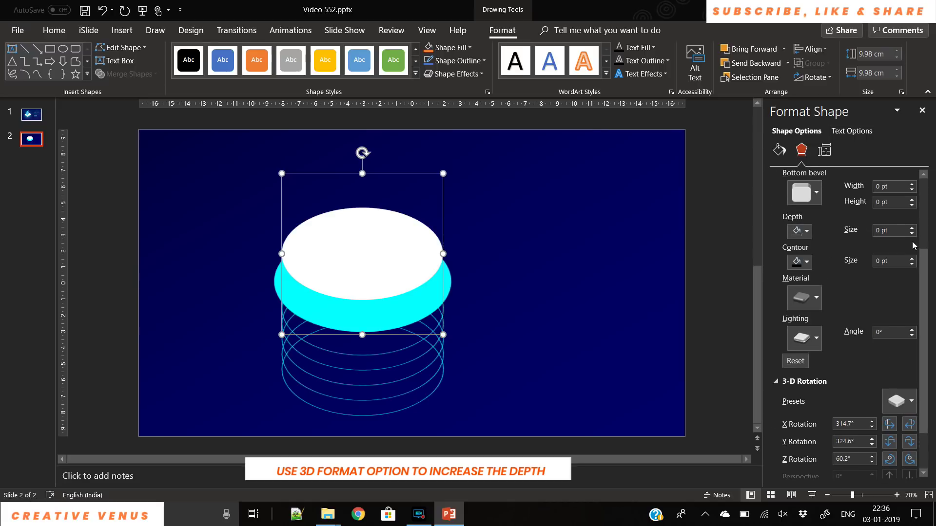
{"action": "left_click", "coordinate": [910, 229]}
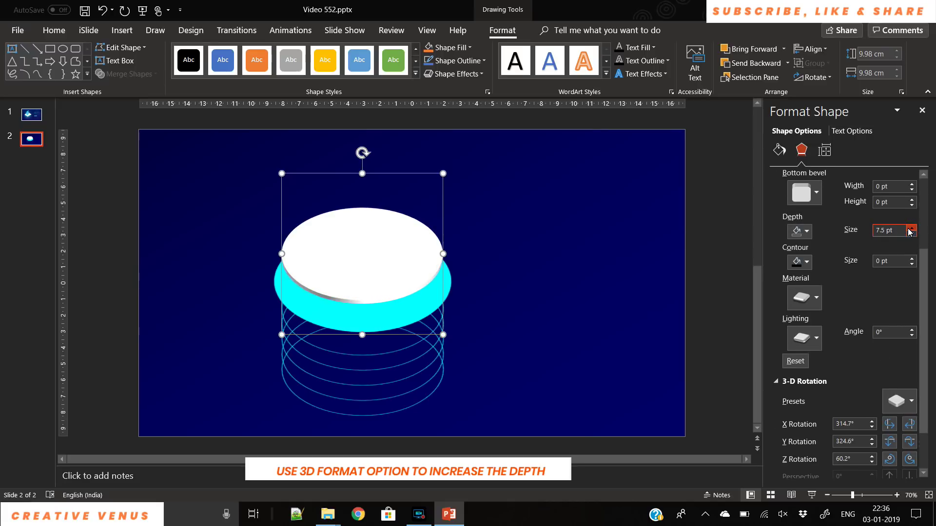
{"action": "left_click", "coordinate": [909, 230]}
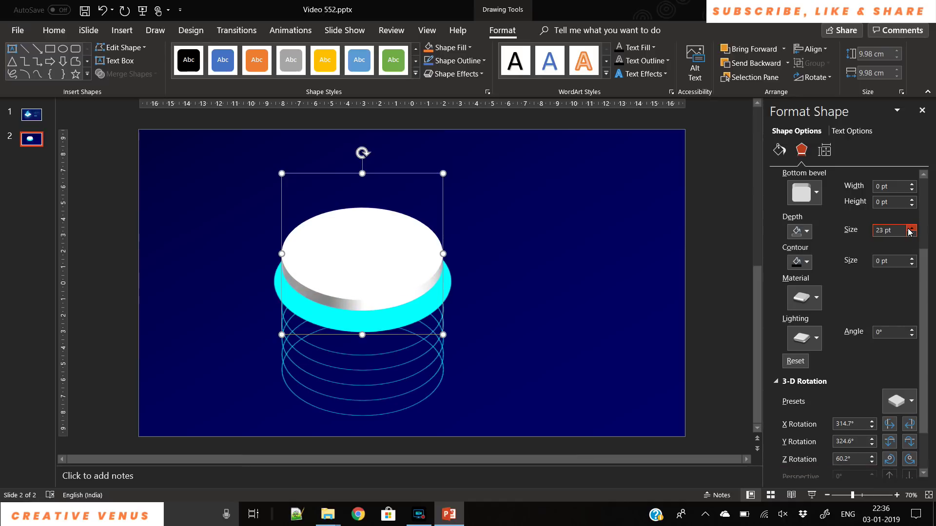
{"action": "left_click_drag", "start_coordinate": [365, 259], "coordinate": [374, 278]}
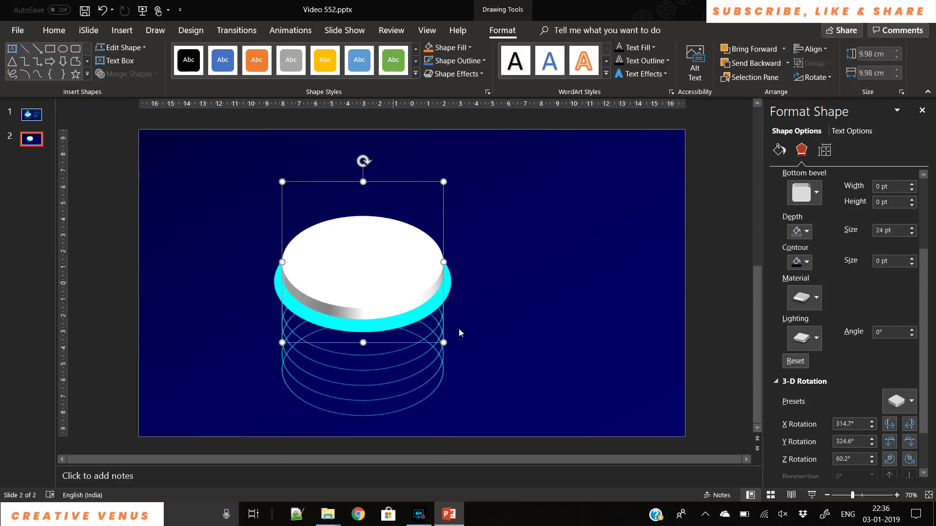
Set the disc's 3-D lighting angle to 240°, keeping the white fill.
{"action": "scroll", "coordinate": [881, 384], "scroll_direction": "up", "scroll_amount": 1}
{"action": "left_click", "coordinate": [912, 360]}
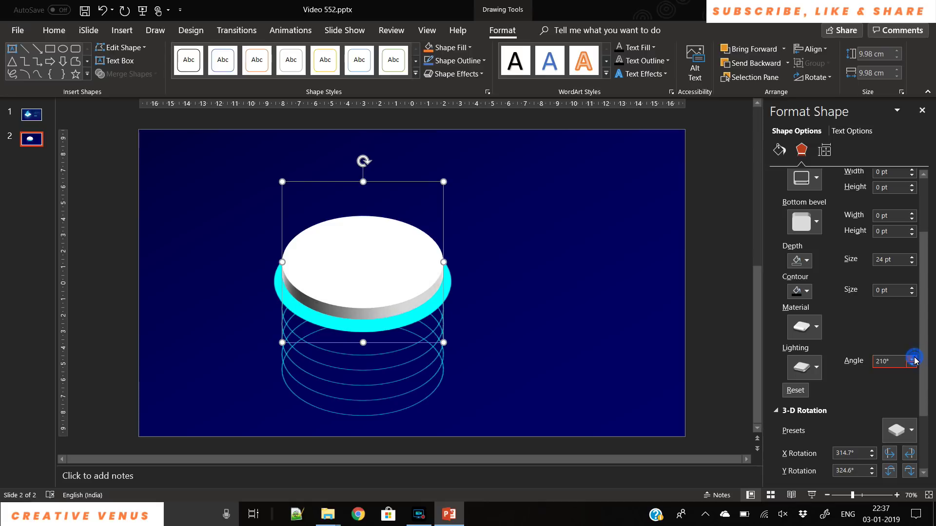
{"action": "left_click", "coordinate": [912, 359]}
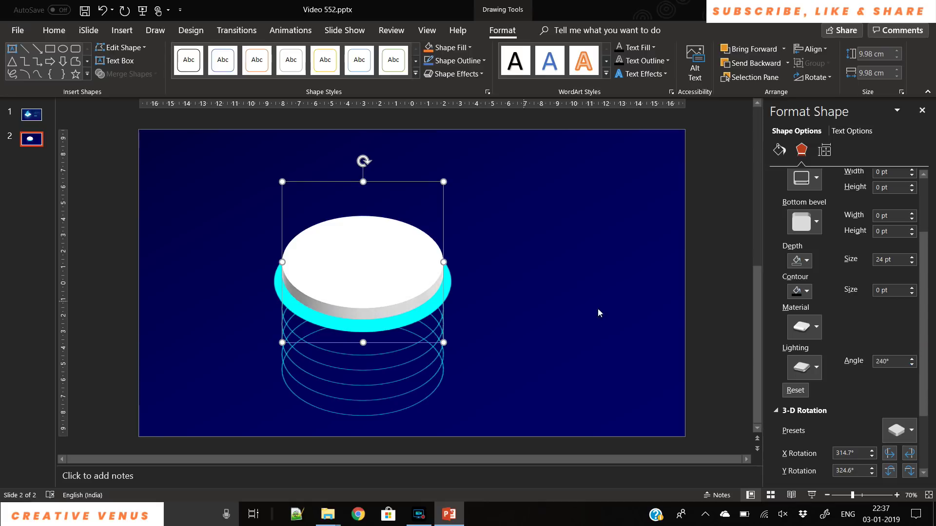
{"action": "left_click", "coordinate": [780, 151]}
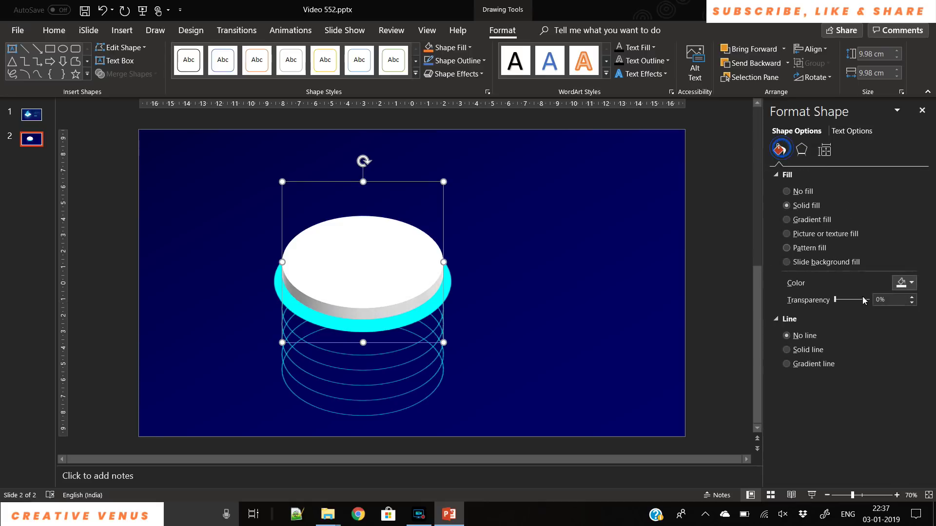
{"action": "left_click", "coordinate": [910, 280]}
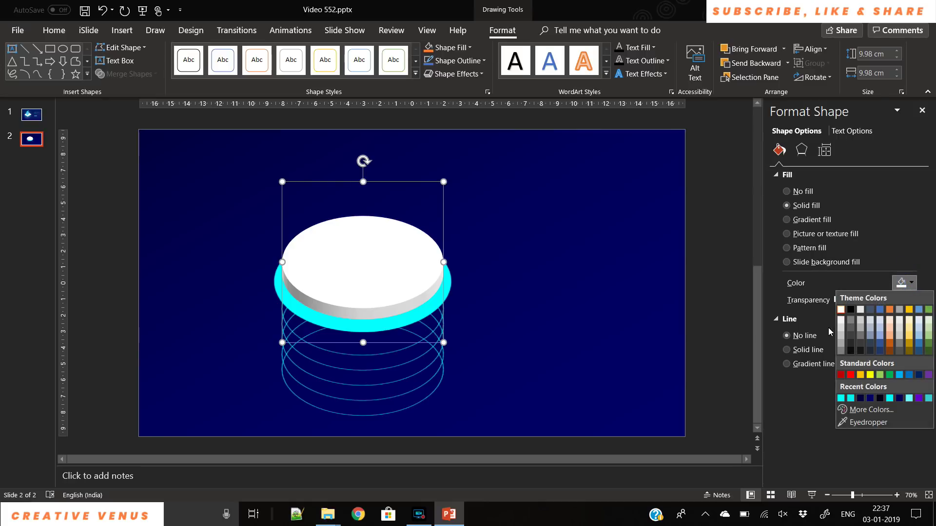
{"action": "left_click", "coordinate": [842, 318]}
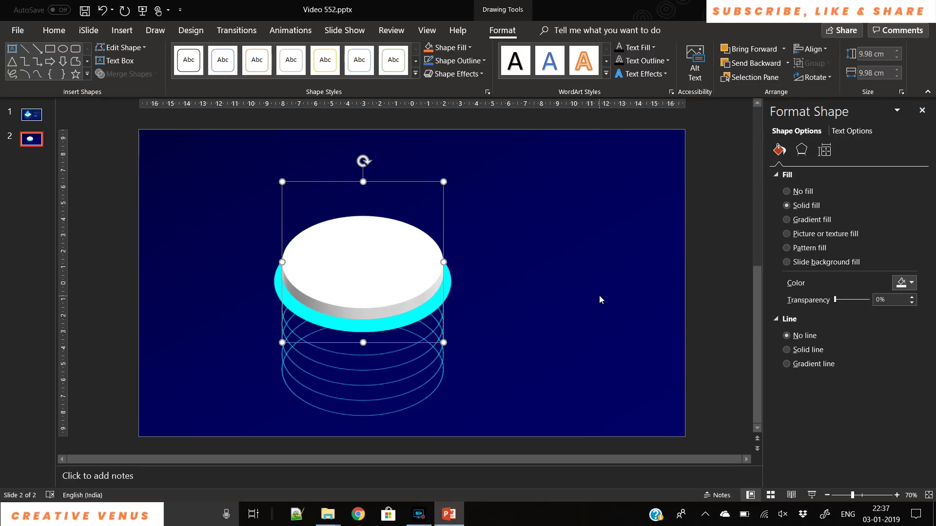
{"action": "left_click", "coordinate": [614, 326]}
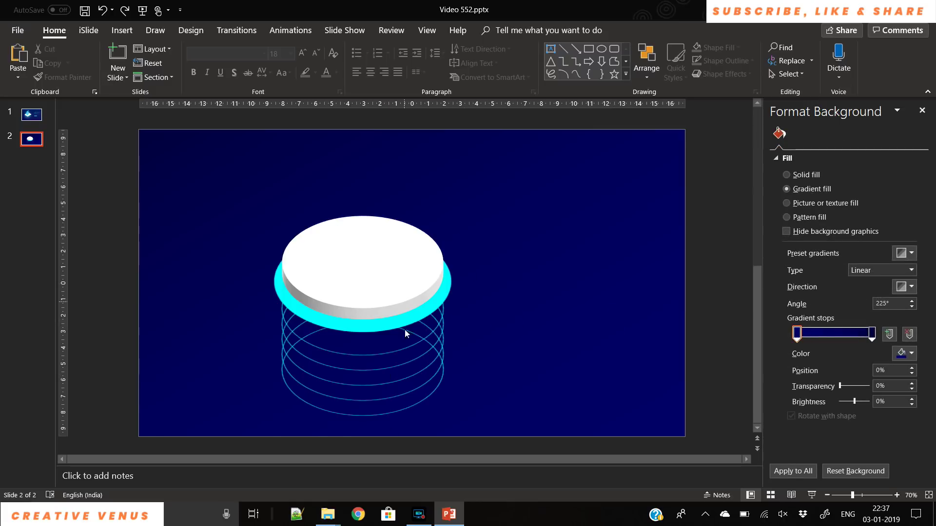
Raise the transparency of the first rings' gradient line stops.
{"action": "left_click", "coordinate": [341, 415]}
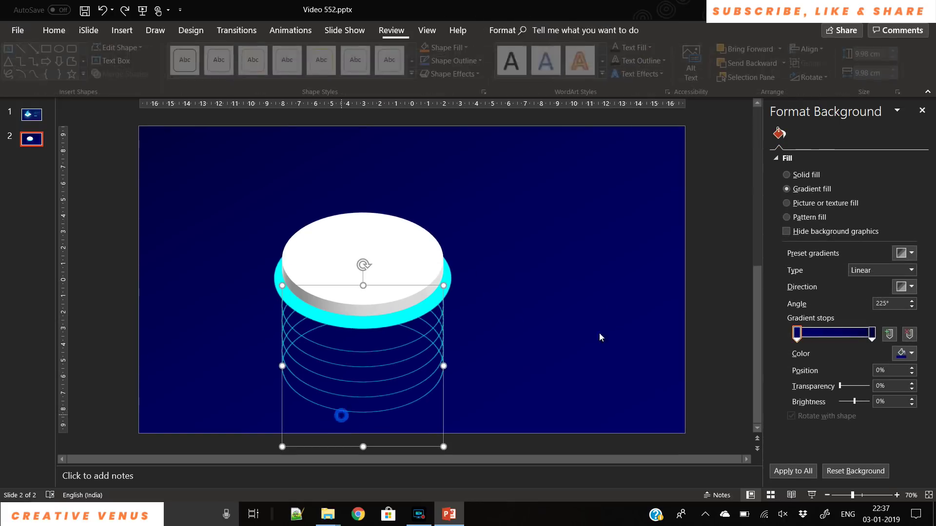
{"action": "scroll", "coordinate": [857, 409], "scroll_direction": "down", "scroll_amount": 3}
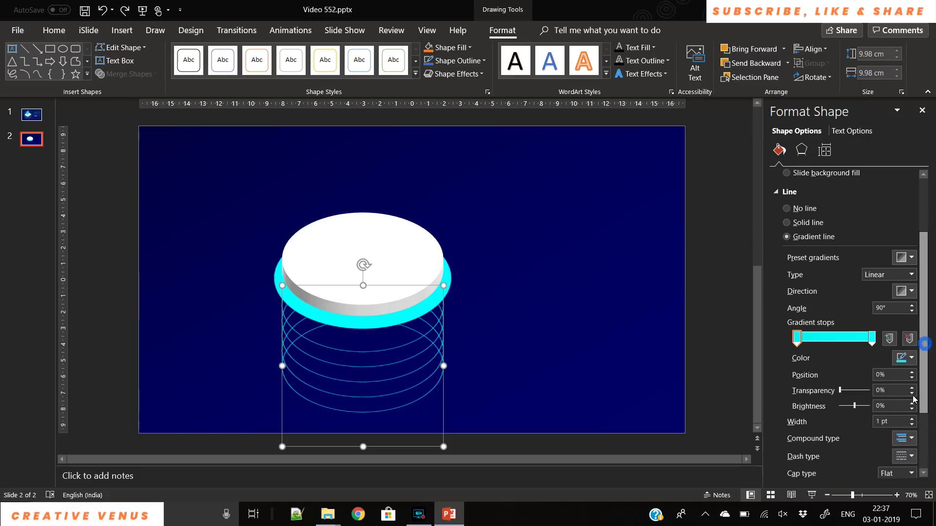
{"action": "left_click_drag", "start_coordinate": [839, 391], "coordinate": [863, 390]}
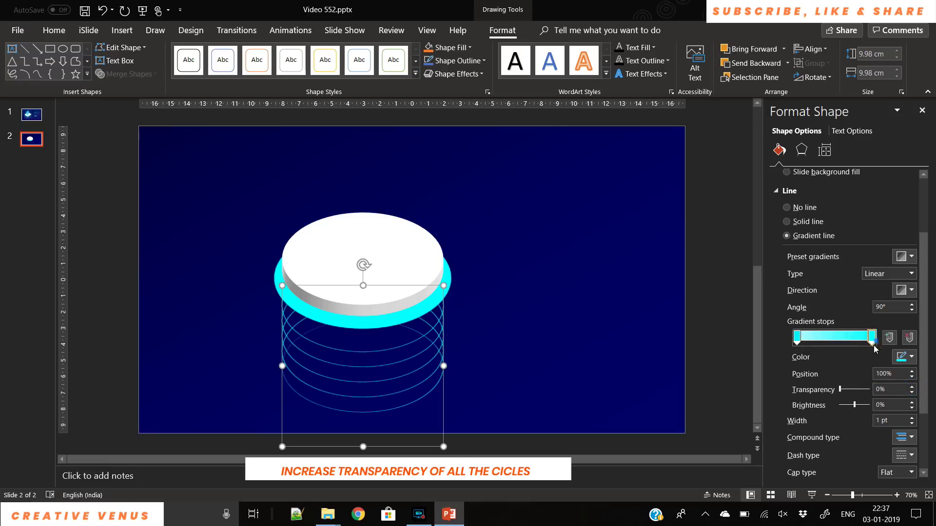
{"action": "left_click_drag", "start_coordinate": [840, 390], "coordinate": [858, 390]}
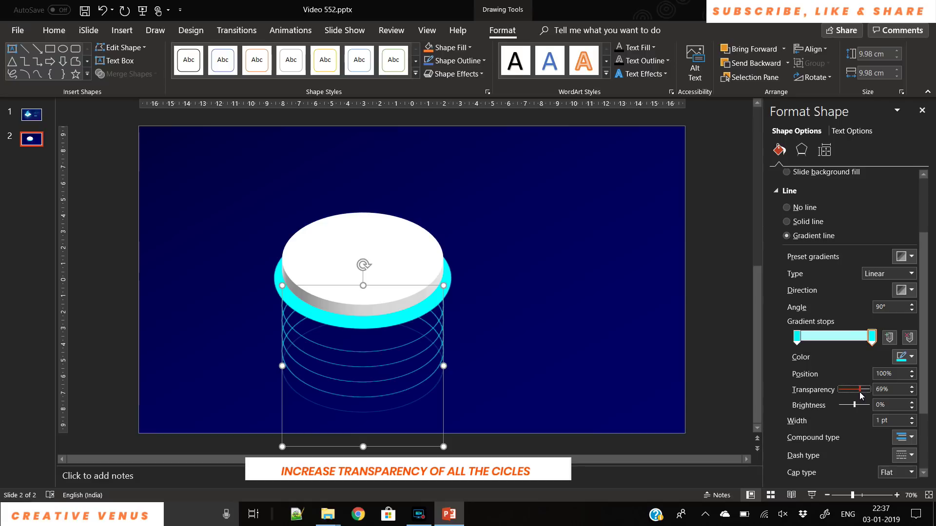
{"action": "left_click", "coordinate": [910, 388]}
{"action": "left_click", "coordinate": [372, 391]}
Make another ring's line translucent, with its end stop at 50% transparency.
{"action": "left_click", "coordinate": [374, 400]}
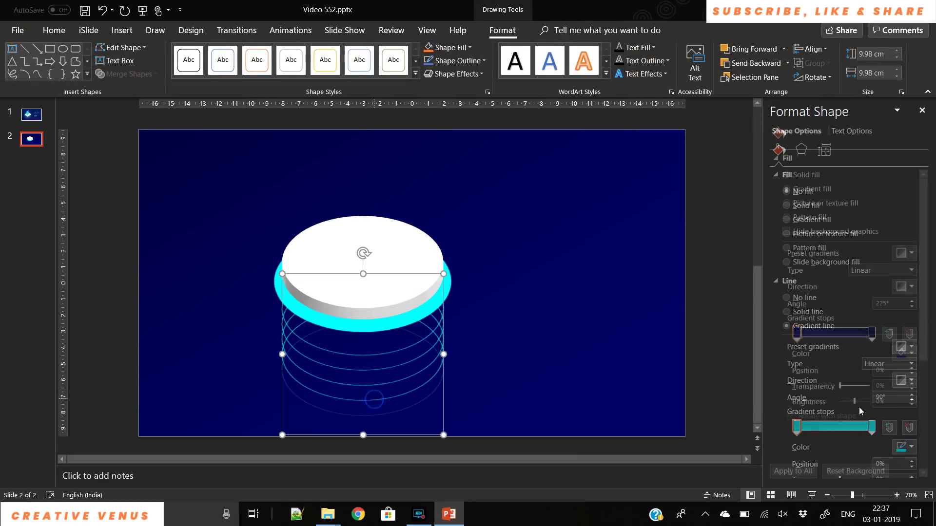
{"action": "left_click_drag", "start_coordinate": [921, 362], "coordinate": [921, 422]}
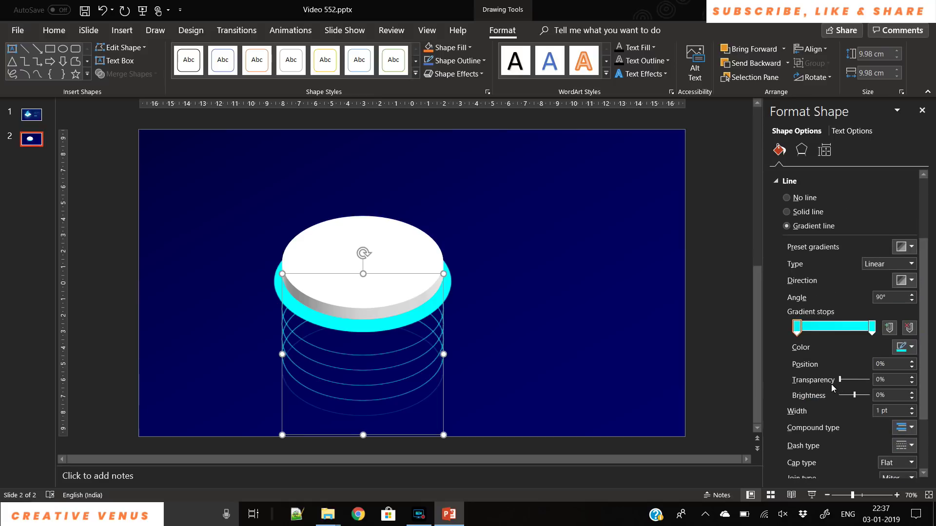
{"action": "left_click_drag", "start_coordinate": [849, 382], "coordinate": [858, 383]}
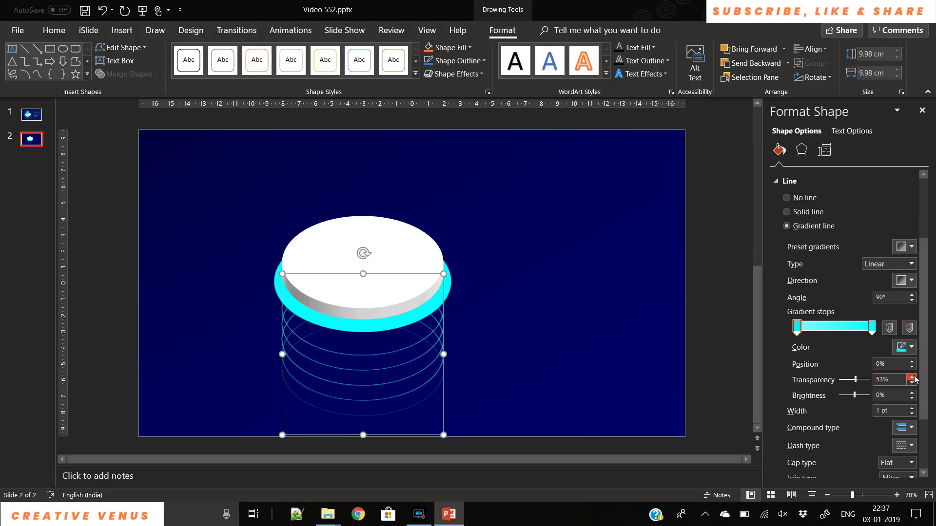
{"action": "left_click", "coordinate": [872, 327]}
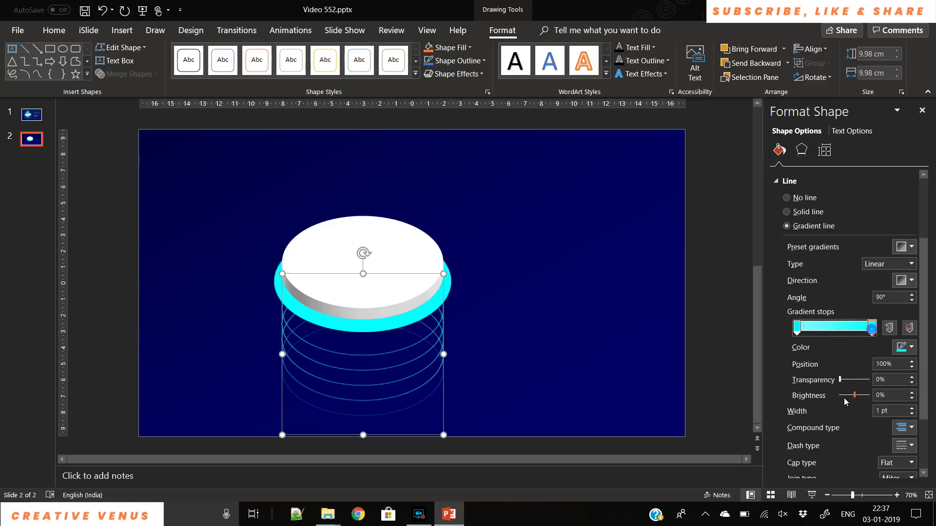
{"action": "left_click", "coordinate": [843, 380]}
{"action": "left_click", "coordinate": [855, 380]}
{"action": "left_click", "coordinate": [912, 377]}
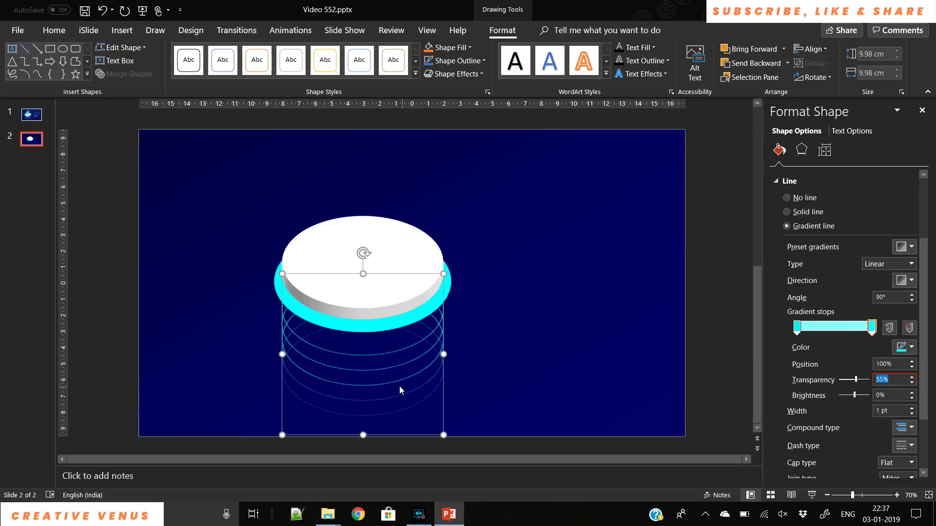
Fade the next ring's line, setting its start stop to 41% transparency.
{"action": "left_click", "coordinate": [376, 383]}
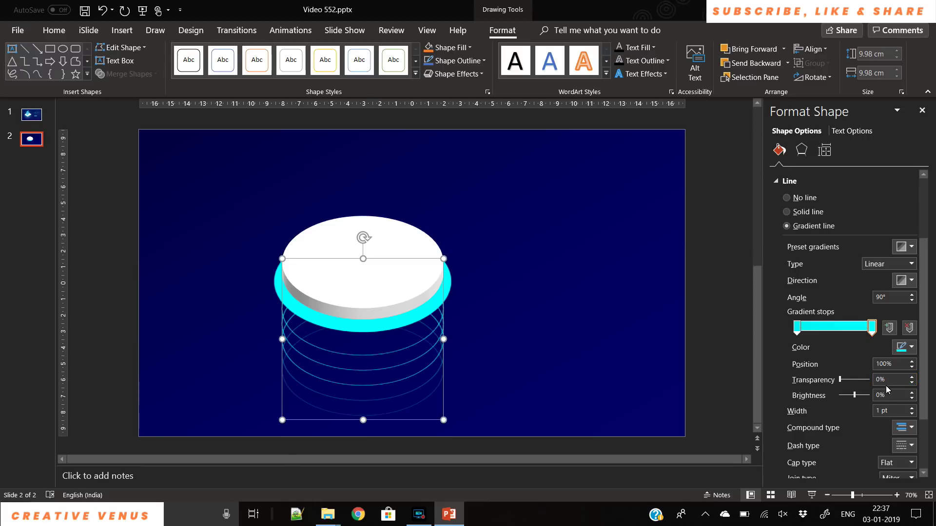
{"action": "left_click_drag", "start_coordinate": [843, 380], "coordinate": [849, 380]}
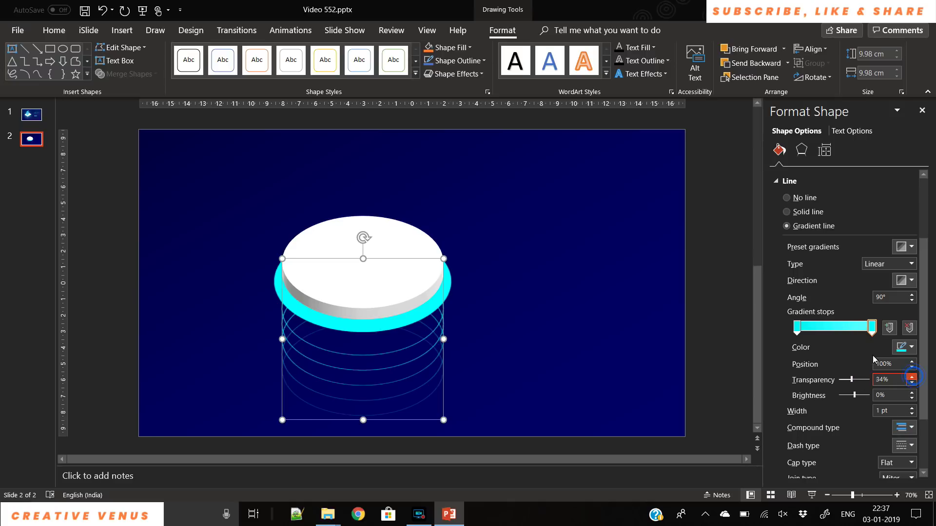
{"action": "left_click", "coordinate": [795, 330]}
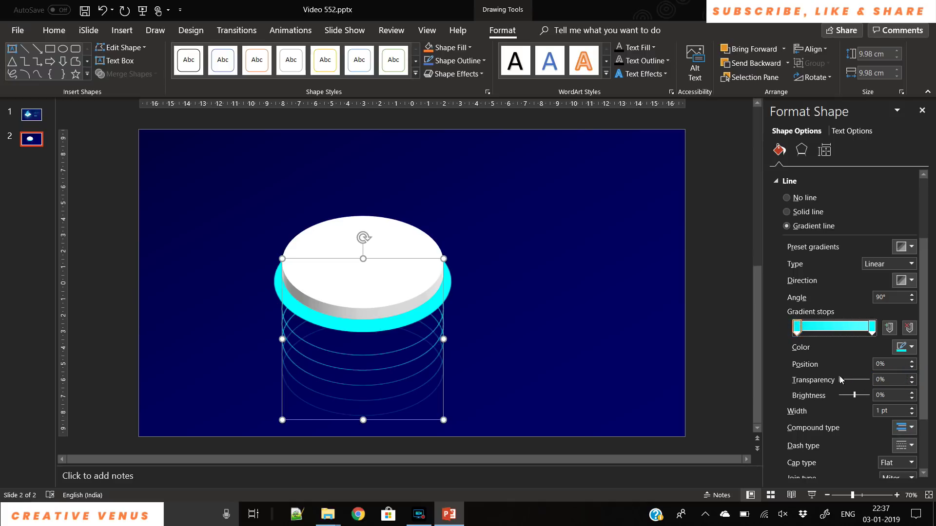
{"action": "left_click_drag", "start_coordinate": [841, 381], "coordinate": [853, 382]}
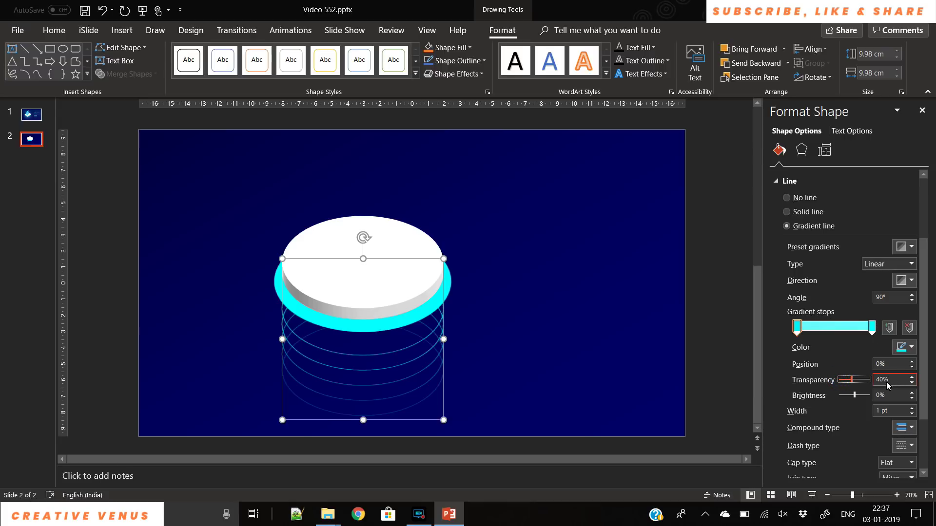
{"action": "left_click", "coordinate": [528, 364]}
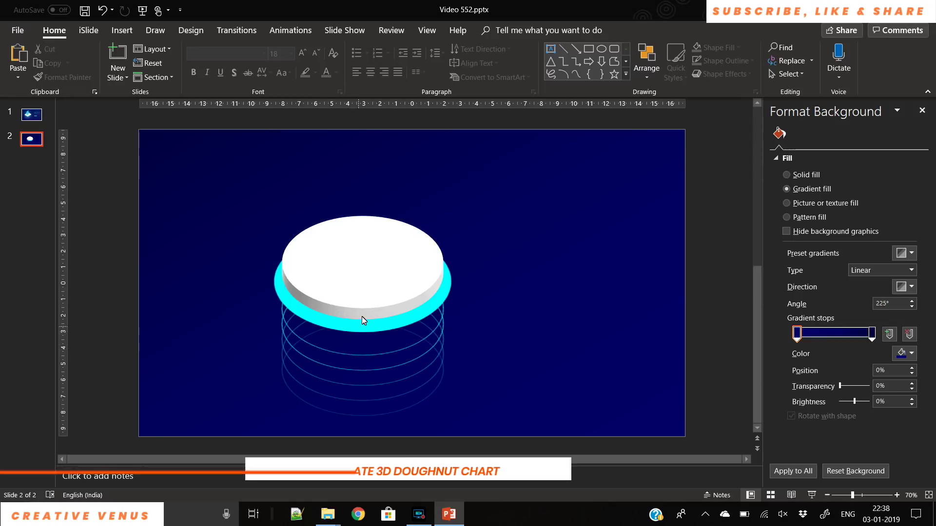
Draw a Donut shape right of the cylinder and thin it into a narrow ring.
{"action": "left_click", "coordinate": [121, 30]}
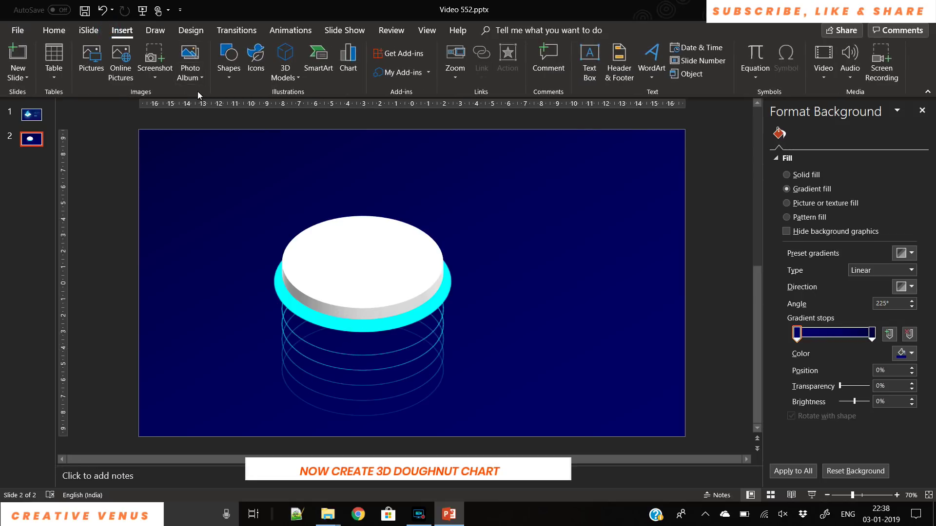
{"action": "left_click", "coordinate": [222, 75]}
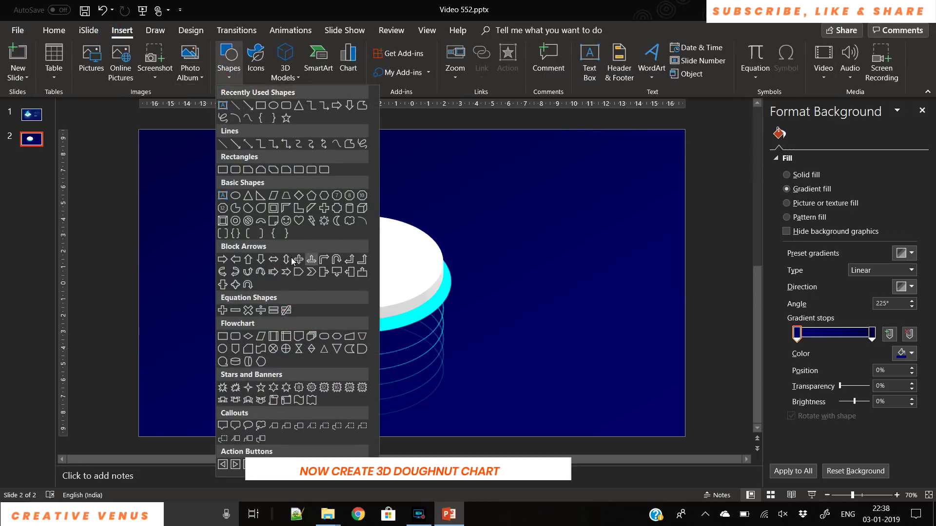
{"action": "left_click", "coordinate": [236, 220]}
{"action": "left_click_drag", "start_coordinate": [560, 230], "coordinate": [649, 297]}
{"action": "left_click_drag", "start_coordinate": [590, 292], "coordinate": [598, 332]}
{"action": "left_click_drag", "start_coordinate": [525, 274], "coordinate": [488, 276]}
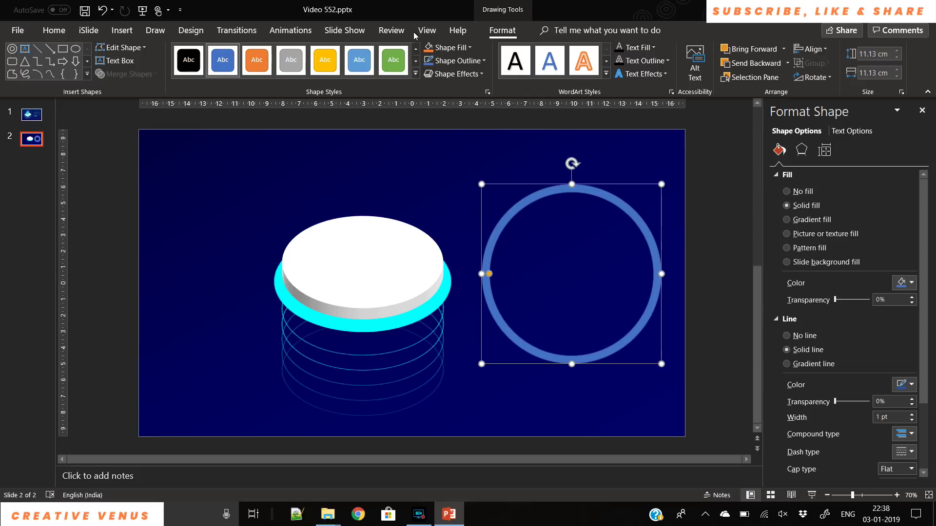
Remove the ring's outline and give it a gradient fill with both stops cyan.
{"action": "left_click", "coordinate": [451, 61]}
{"action": "left_click", "coordinate": [465, 189]}
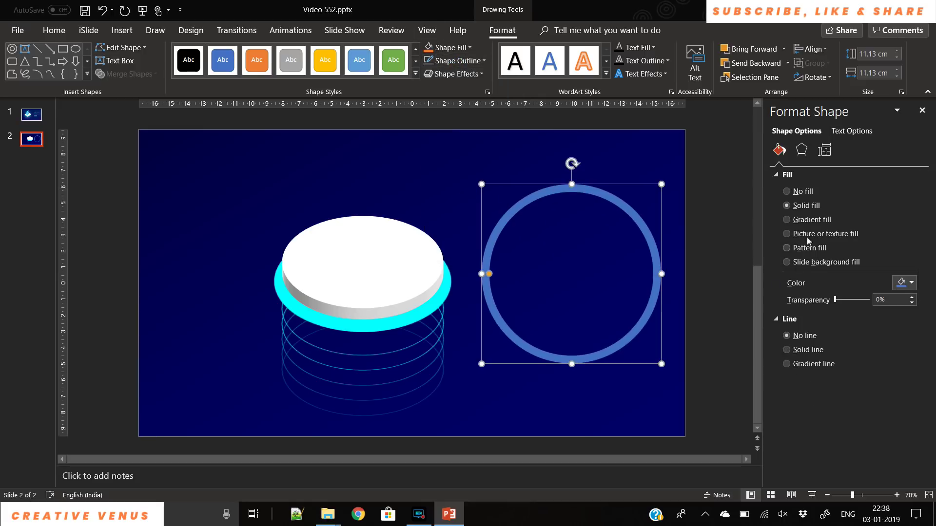
{"action": "left_click", "coordinate": [812, 220]}
{"action": "left_click", "coordinate": [899, 388]}
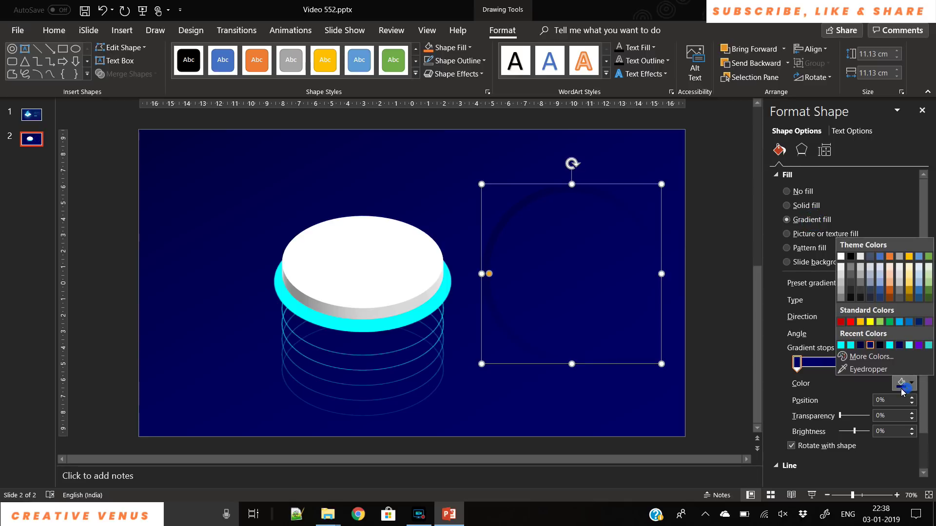
{"action": "left_click", "coordinate": [852, 347]}
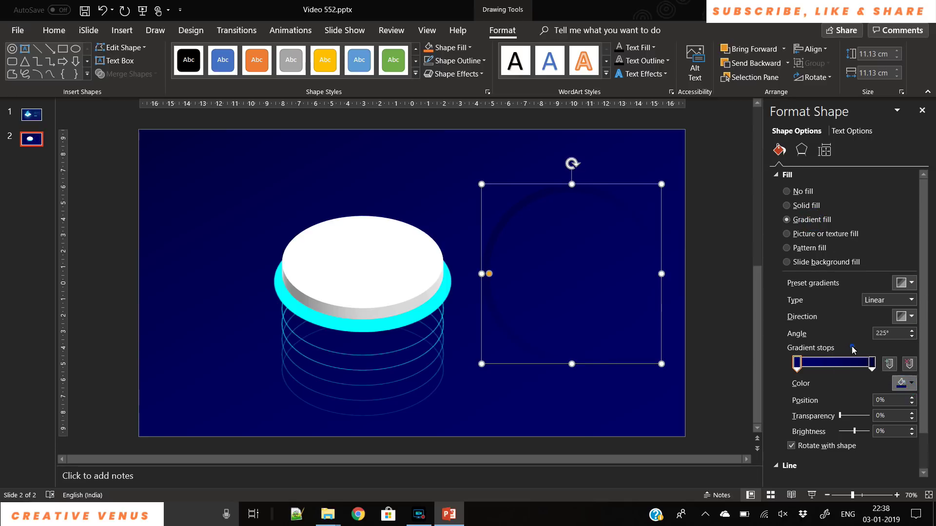
{"action": "left_click", "coordinate": [900, 384]}
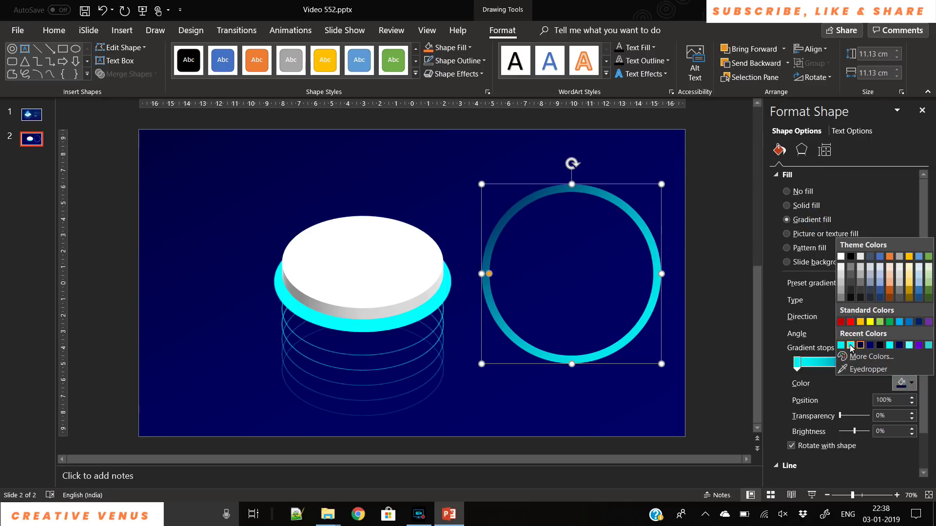
{"action": "left_click", "coordinate": [852, 346]}
{"action": "left_click", "coordinate": [801, 151]}
{"action": "left_click", "coordinate": [598, 380]}
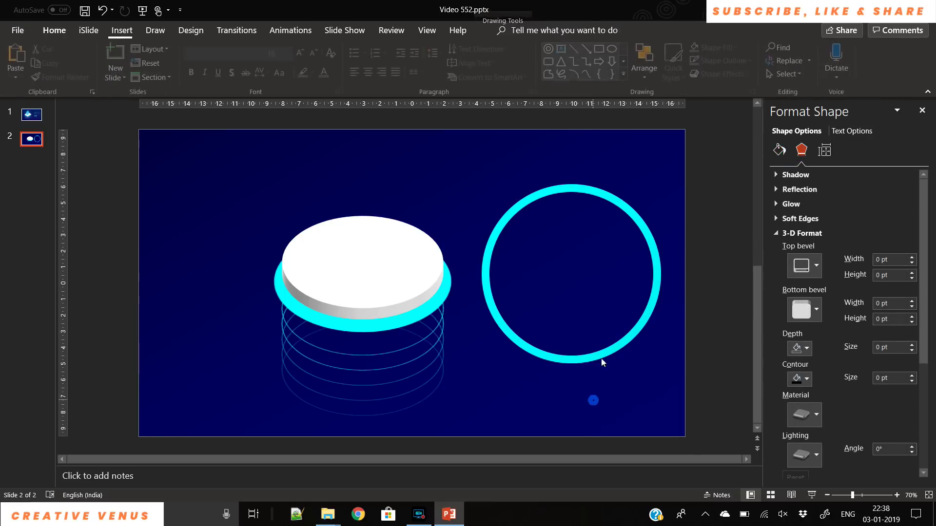
Pick the Oval shape from the Insert Shapes list.
{"action": "left_click", "coordinate": [123, 32]}
{"action": "left_click", "coordinate": [223, 72]}
{"action": "left_click", "coordinate": [298, 105]}
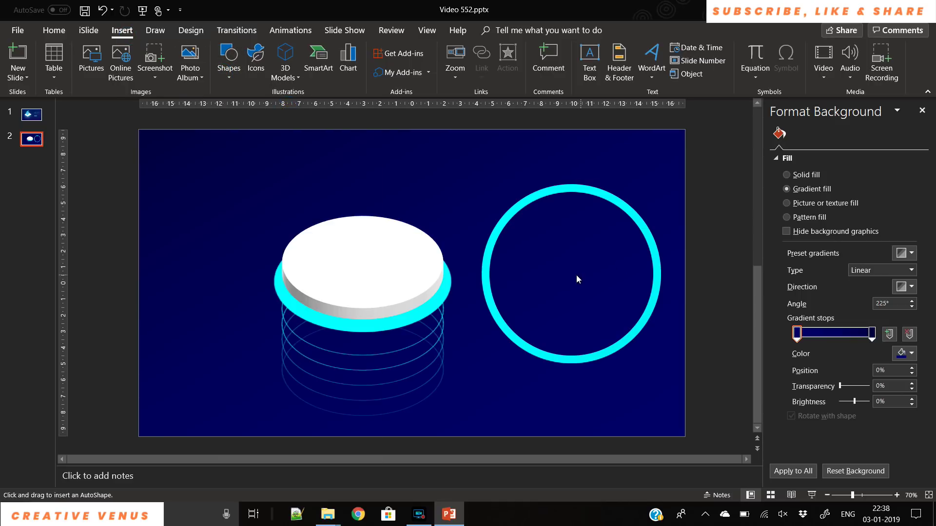
Draw an outline-free gradient circle centred in the ring, first stop cyan.
{"action": "left_click_drag", "start_coordinate": [575, 274], "coordinate": [646, 332]}
{"action": "left_click_drag", "start_coordinate": [589, 278], "coordinate": [588, 279]}
{"action": "left_click", "coordinate": [818, 222]}
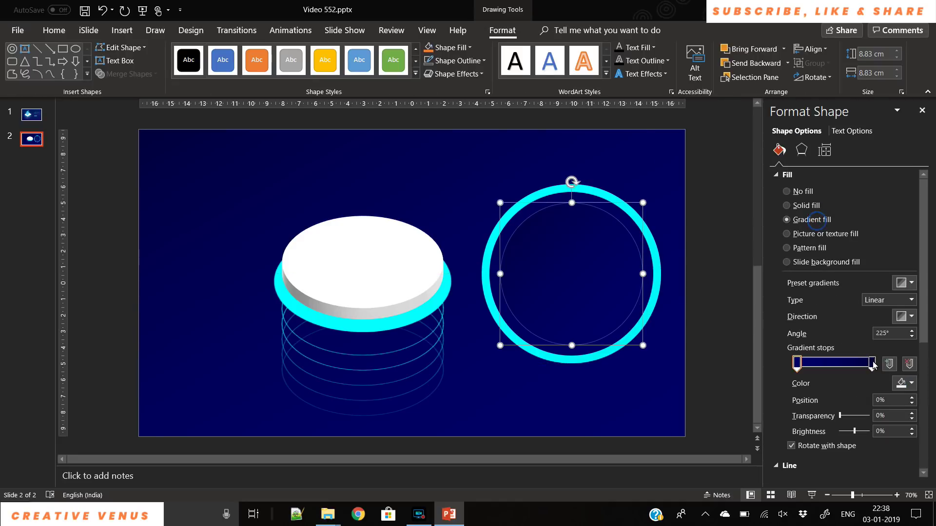
{"action": "left_click", "coordinate": [430, 64]}
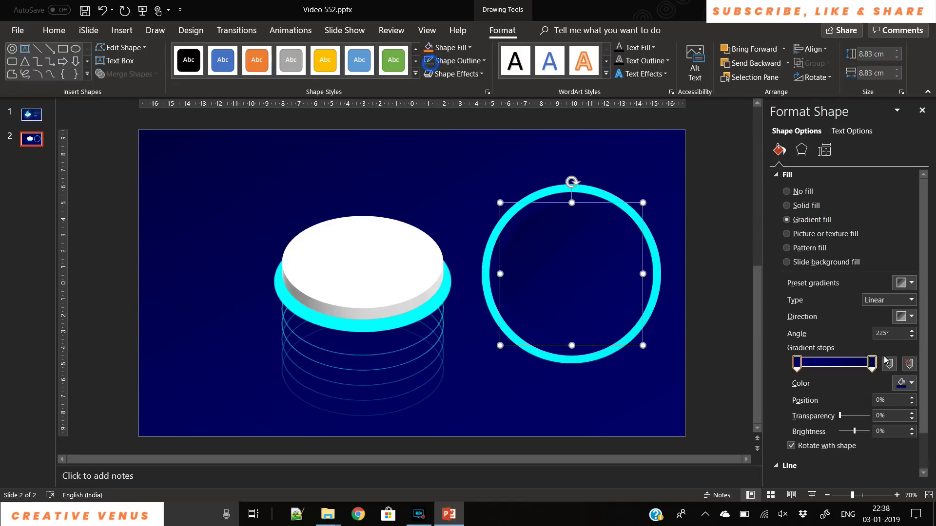
{"action": "left_click", "coordinate": [905, 383]}
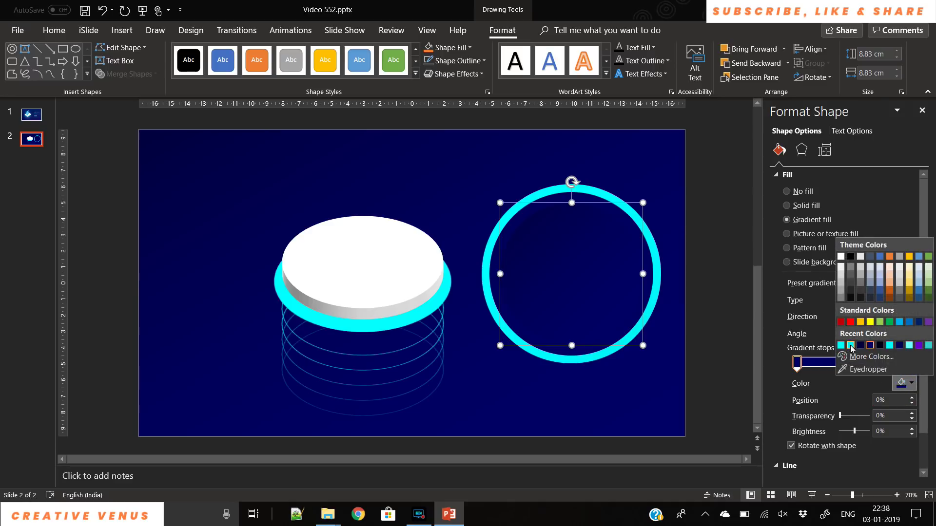
{"action": "left_click", "coordinate": [851, 346]}
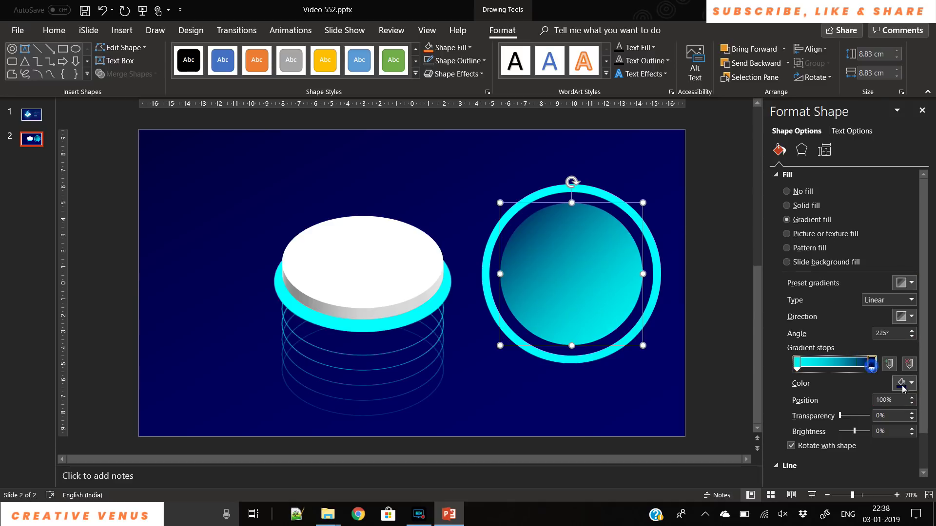
Set the lens's right gradient stop to magenta and reverse the gradient direction.
{"action": "left_click", "coordinate": [903, 385]}
{"action": "left_click", "coordinate": [853, 359]}
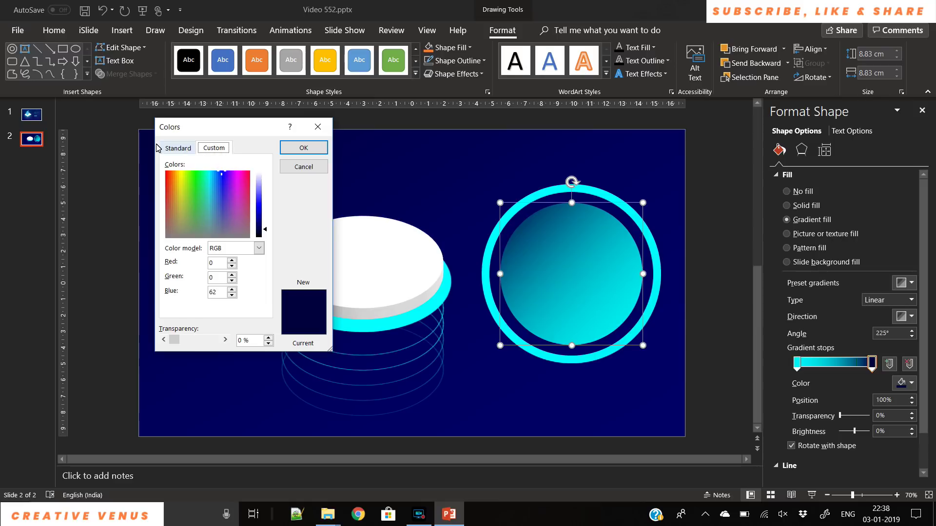
{"action": "left_click", "coordinate": [177, 148]}
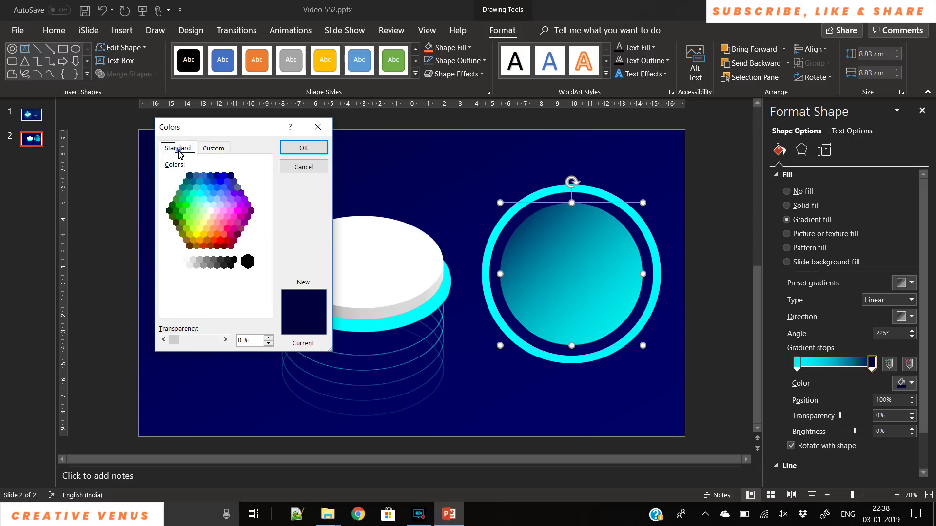
{"action": "left_click", "coordinate": [240, 207]}
{"action": "left_click", "coordinate": [299, 146]}
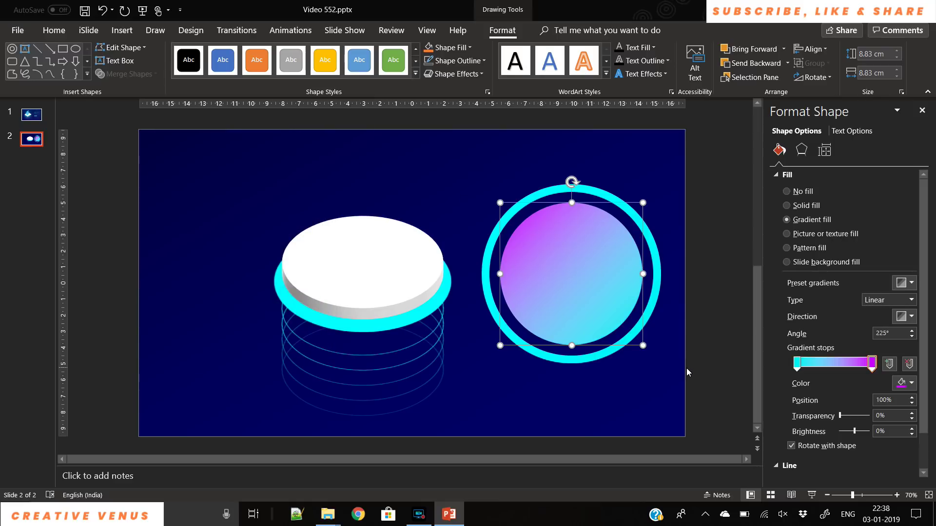
{"action": "left_click", "coordinate": [904, 317]}
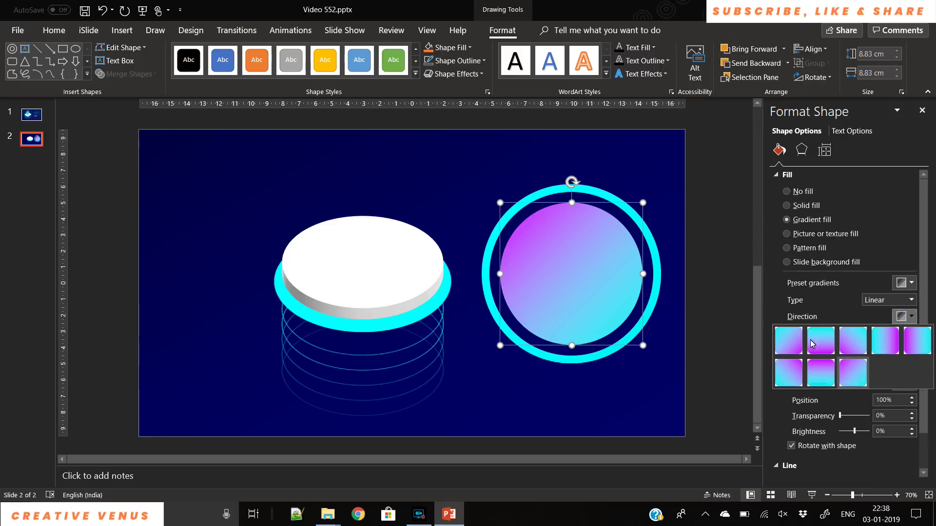
{"action": "left_click", "coordinate": [788, 340]}
Duplicate the gradient lens and centre the copy inside the cyan ring.
{"action": "left_click", "coordinate": [562, 429]}
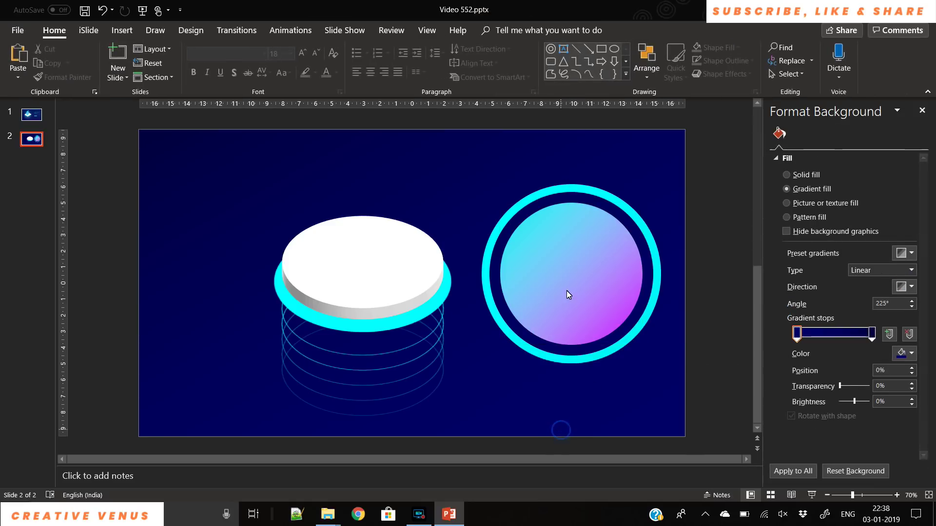
{"action": "double_click", "coordinate": [556, 266]}
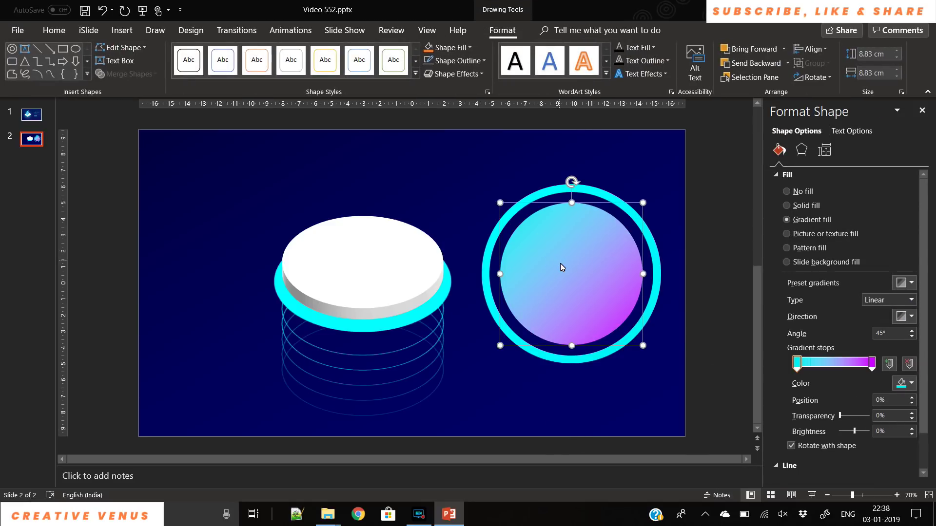
{"action": "key", "text": "ctrl+c"}
{"action": "key", "text": "ctrl+v"}
{"action": "mouse_move", "coordinate": [577, 297]}
{"action": "left_mouse_down"}
{"action": "mouse_move", "coordinate": [575, 285]}
{"action": "mouse_move", "coordinate": [577, 294]}
{"action": "left_mouse_up"}
Draw a rectangle over the lower lens and tilt it about 28° counter-clockwise.
{"action": "left_click", "coordinate": [122, 30]}
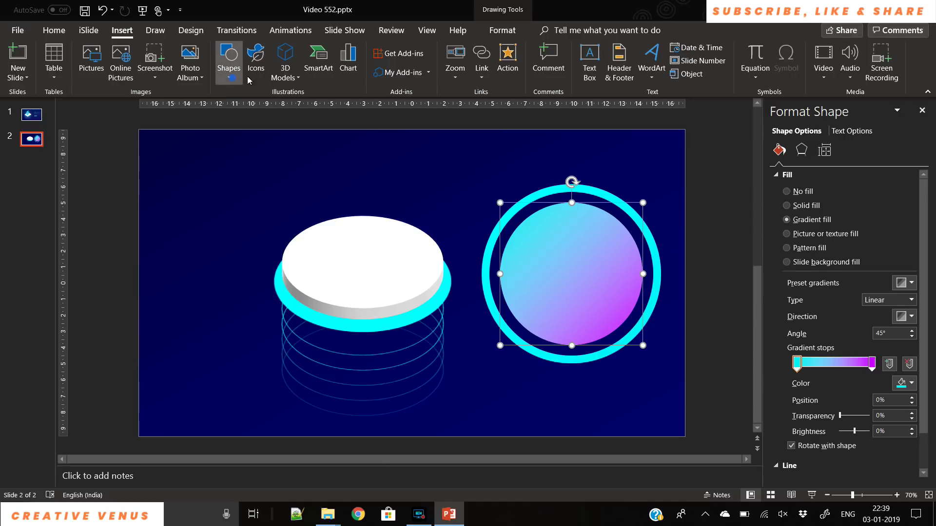
{"action": "left_click", "coordinate": [228, 63]}
{"action": "left_click", "coordinate": [272, 106]}
{"action": "left_click_drag", "start_coordinate": [463, 252], "coordinate": [697, 383]}
{"action": "left_click_drag", "start_coordinate": [580, 232], "coordinate": [564, 282]}
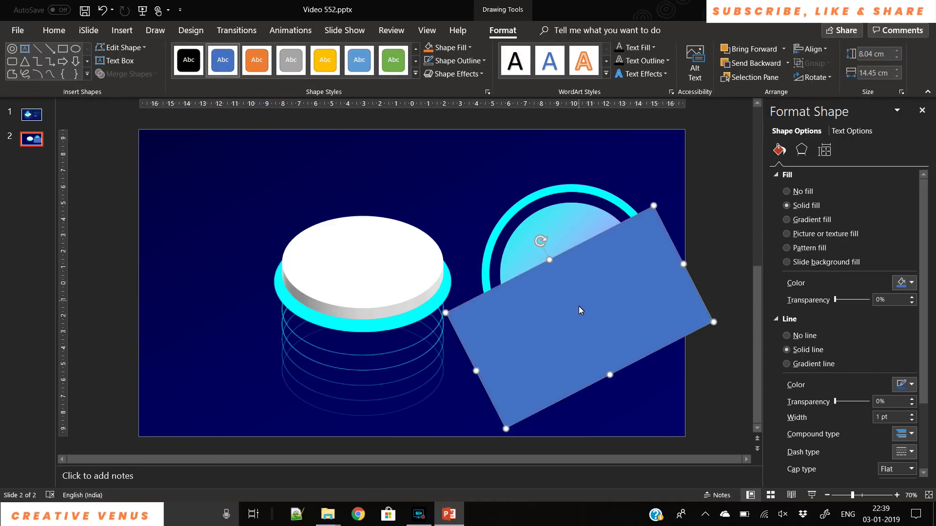
Subtract the rectangle from the duplicate lens circle with Merge Shapes.
{"action": "left_click", "coordinate": [551, 231]}
{"action": "left_click", "coordinate": [586, 350], "text": "shift"}
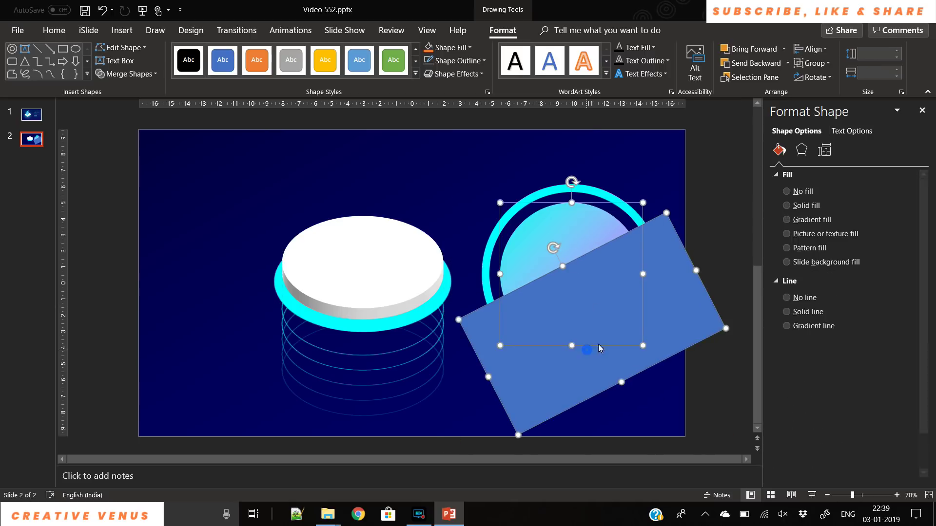
{"action": "left_click", "coordinate": [125, 73]}
{"action": "left_click", "coordinate": [133, 144]}
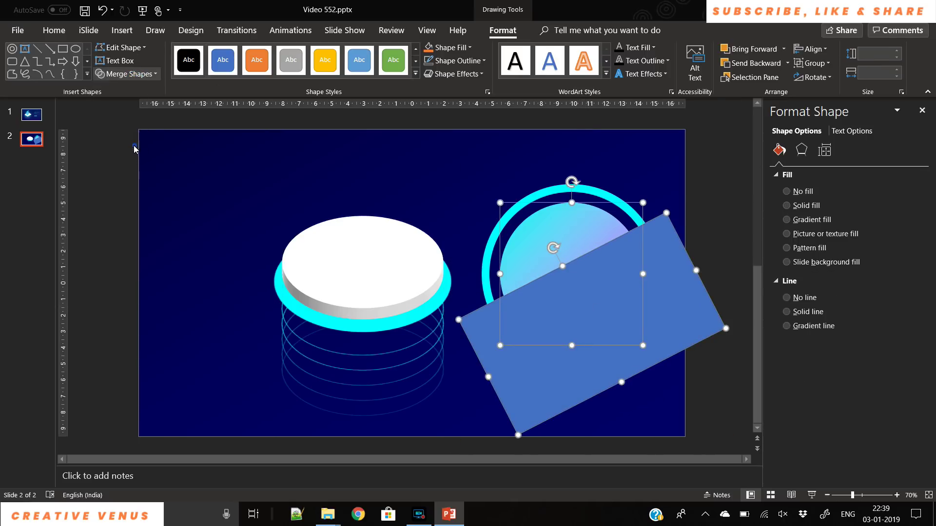
Give the cut highlight piece a solid white fill at 83% transparency.
{"action": "left_click", "coordinate": [809, 207]}
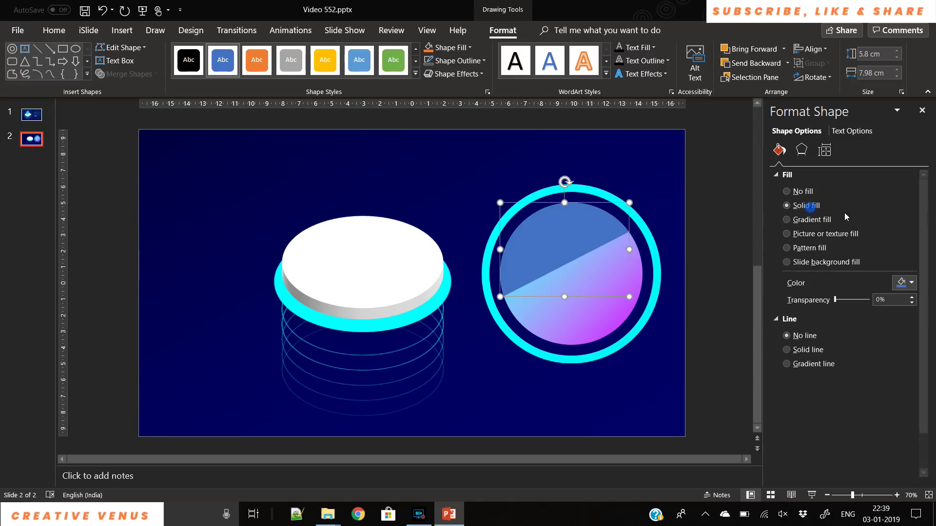
{"action": "left_click", "coordinate": [905, 283]}
{"action": "left_click", "coordinate": [843, 316]}
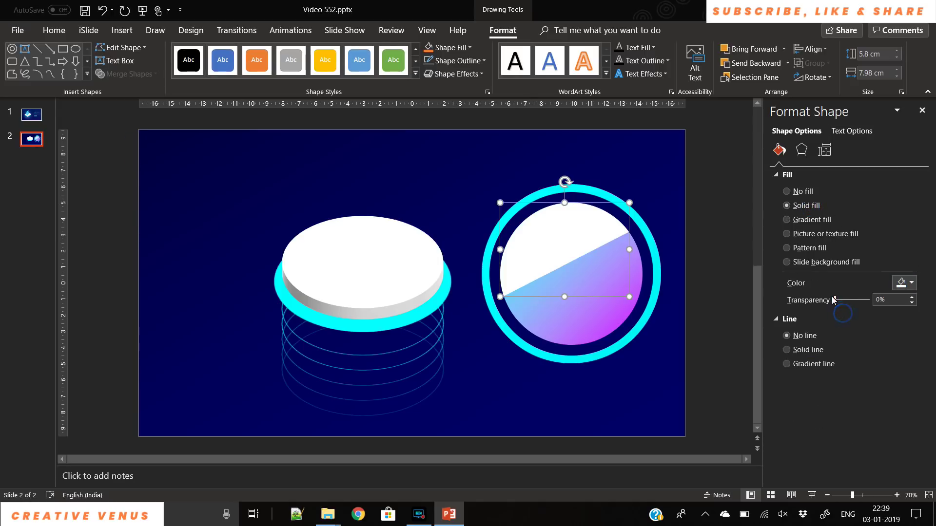
{"action": "left_click_drag", "start_coordinate": [838, 302], "coordinate": [859, 303]}
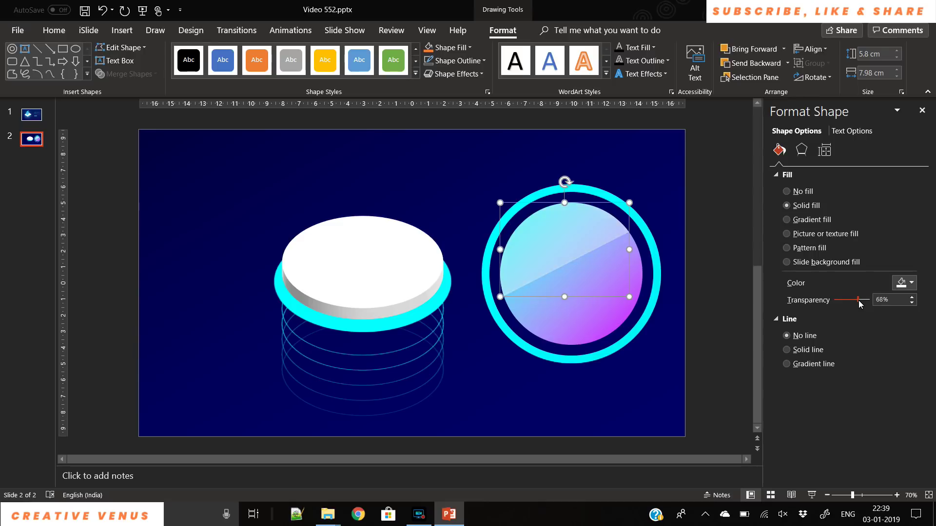
{"action": "left_click", "coordinate": [556, 390]}
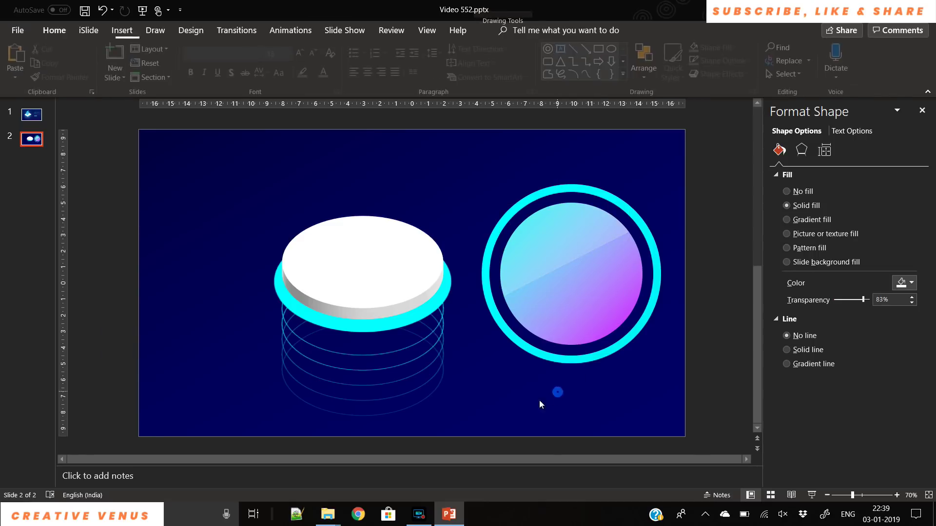
Draw a Pie shape over the ring and centre it on the ring horizontally and vertically.
{"action": "left_click", "coordinate": [109, 31]}
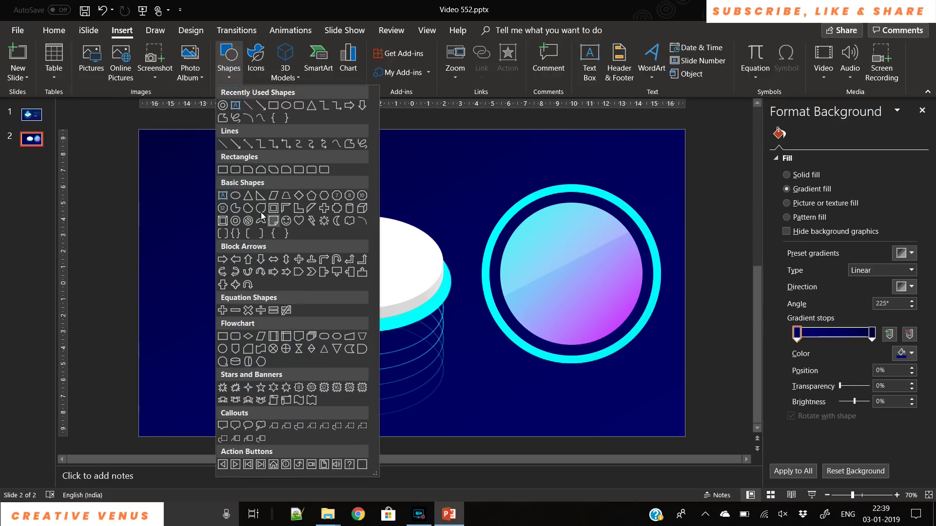
{"action": "left_click", "coordinate": [237, 209]}
{"action": "left_click_drag", "start_coordinate": [572, 276], "coordinate": [674, 378]}
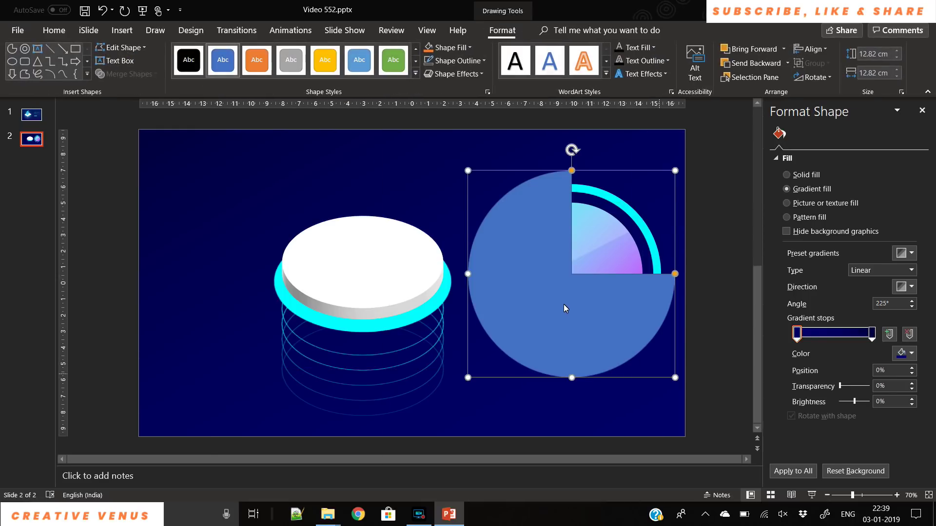
{"action": "left_click_drag", "start_coordinate": [569, 298], "coordinate": [568, 306]}
{"action": "left_click", "coordinate": [653, 243]}
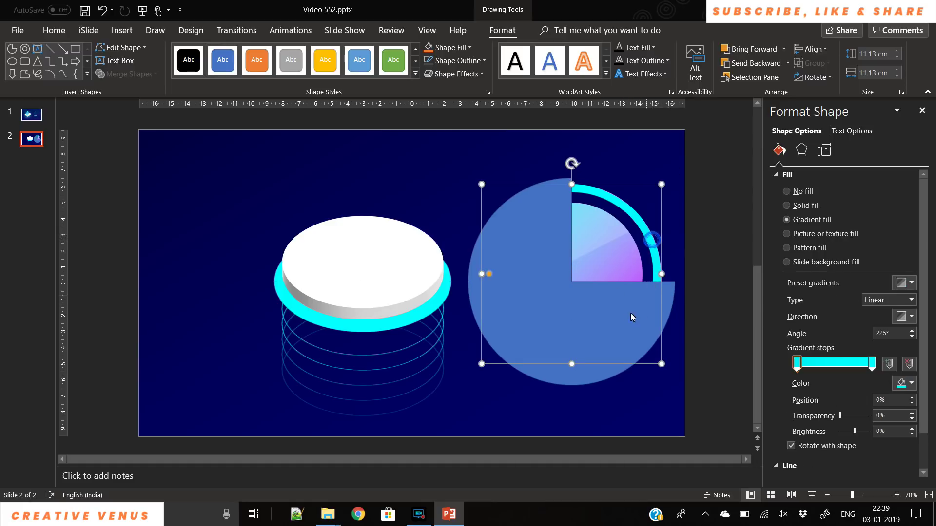
{"action": "left_click", "coordinate": [629, 310], "text": "shift"}
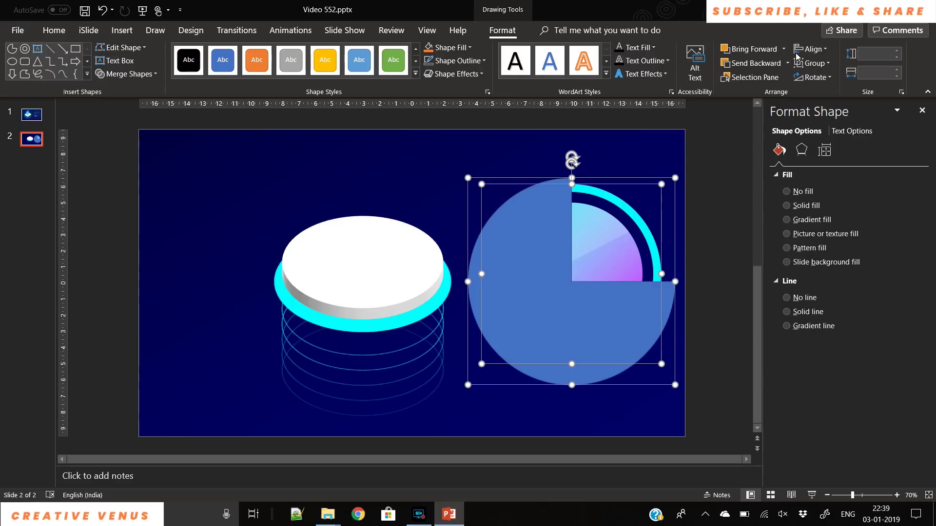
{"action": "left_click", "coordinate": [813, 49]}
{"action": "left_click", "coordinate": [824, 80]}
{"action": "left_click", "coordinate": [813, 49]}
{"action": "left_click", "coordinate": [833, 124]}
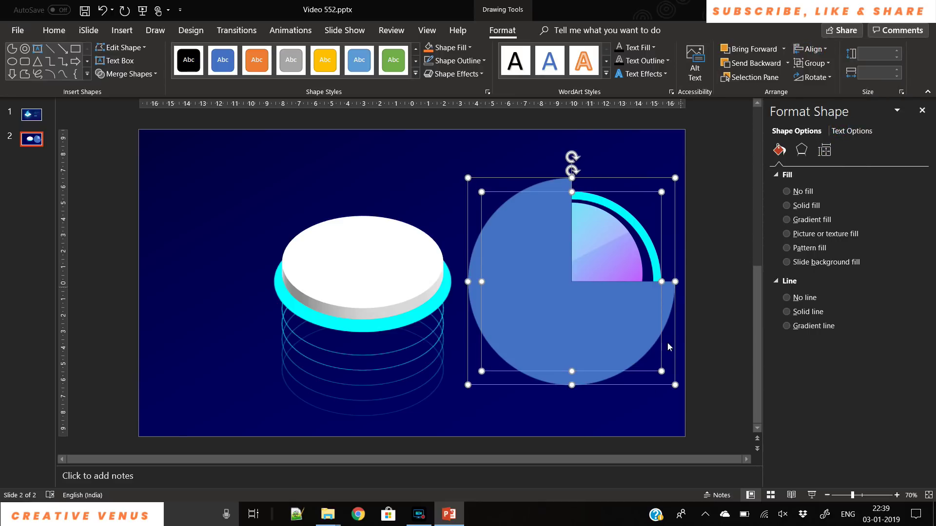
Narrow the pie's wedge angle to the size of the desired gap.
{"action": "left_click", "coordinate": [633, 427]}
{"action": "left_click", "coordinate": [633, 326]}
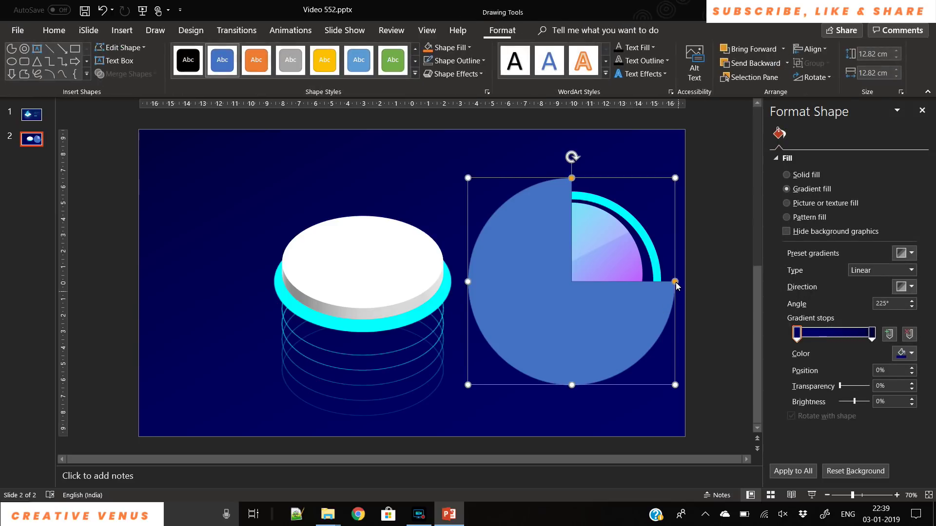
{"action": "left_click_drag", "start_coordinate": [673, 271], "coordinate": [631, 198]}
{"action": "left_click_drag", "start_coordinate": [574, 183], "coordinate": [672, 305]}
Subtract the wedge from the cyan ring and reposition the open arc around the lens.
{"action": "left_click", "coordinate": [646, 328]}
{"action": "left_click", "coordinate": [628, 259], "text": "shift"}
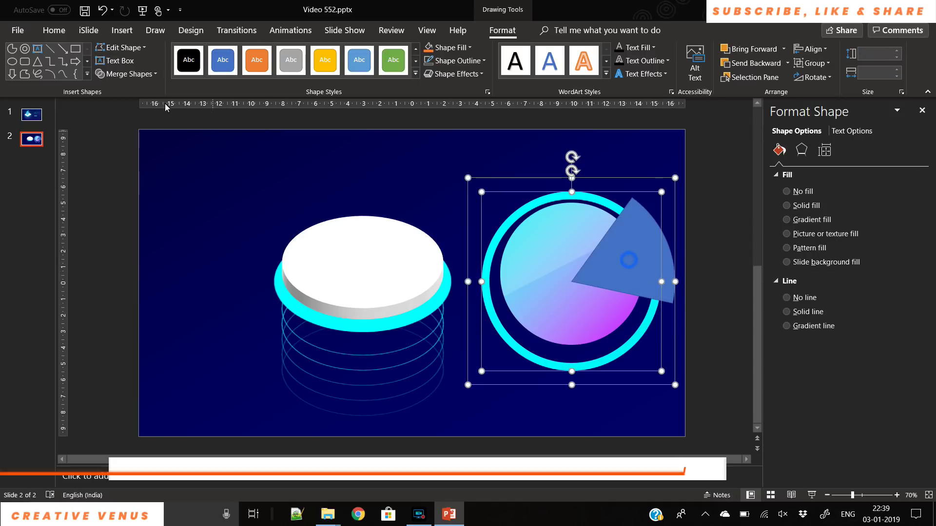
{"action": "left_click", "coordinate": [125, 73]}
{"action": "left_click", "coordinate": [120, 145]}
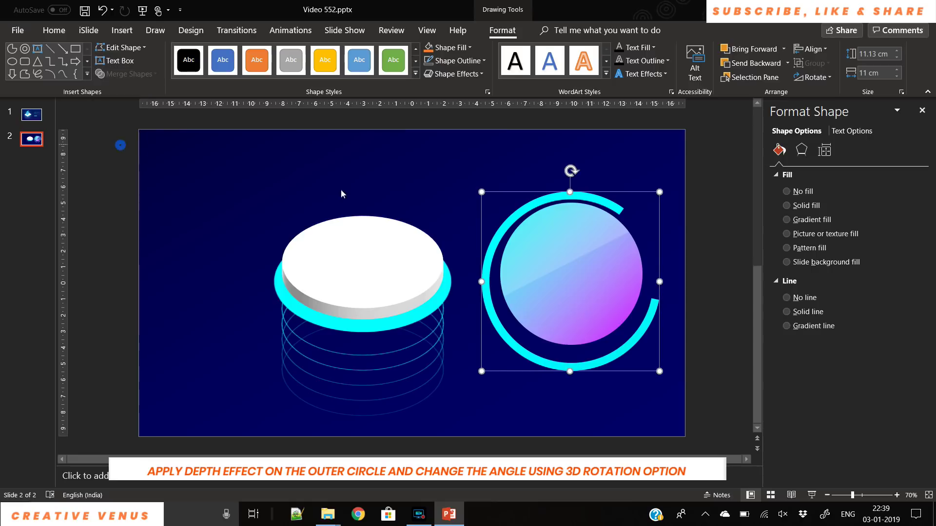
{"action": "left_click_drag", "start_coordinate": [594, 366], "coordinate": [592, 360]}
Apply the Parallel 3-D rotation preset (X 315°, Y 35°) to the ring and lens together.
{"action": "left_click", "coordinate": [614, 393]}
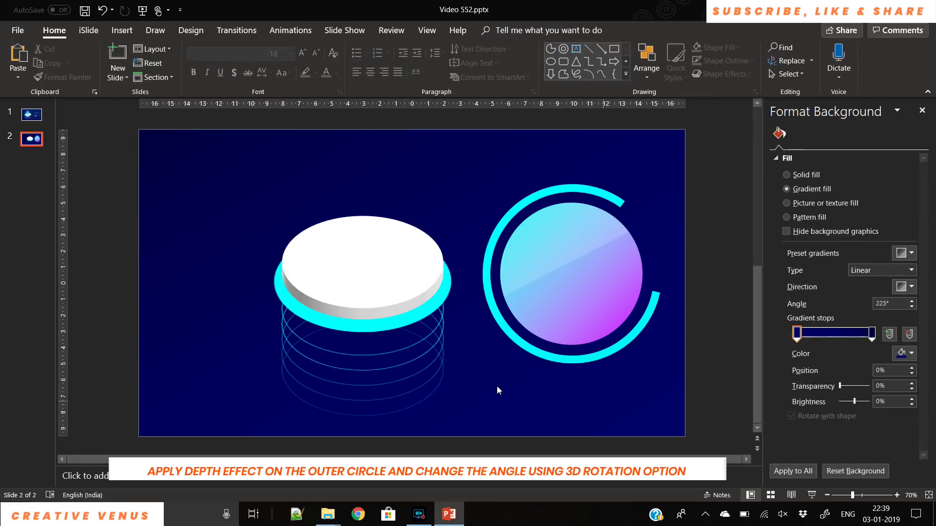
{"action": "left_click_drag", "start_coordinate": [490, 395], "coordinate": [731, 155]}
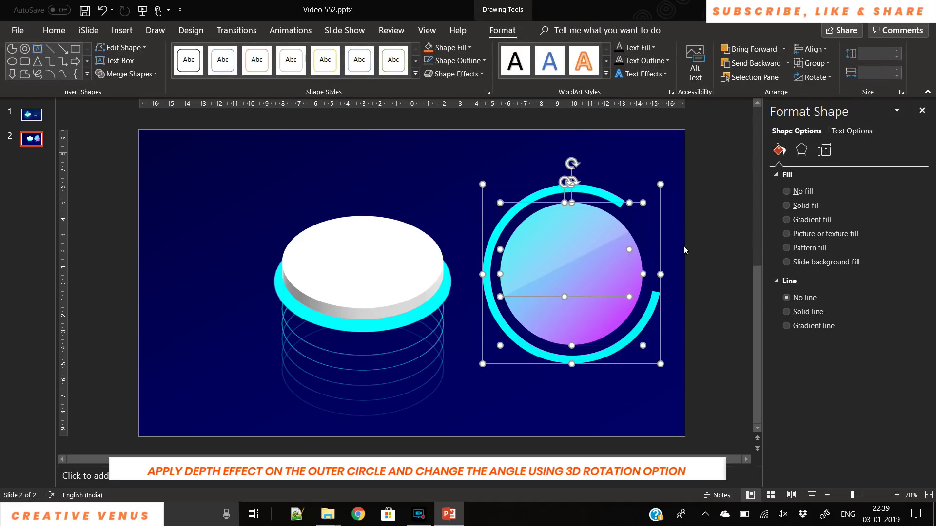
{"action": "left_click", "coordinate": [801, 149]}
{"action": "left_click", "coordinate": [811, 217]}
{"action": "left_click_drag", "start_coordinate": [923, 310], "coordinate": [926, 421]}
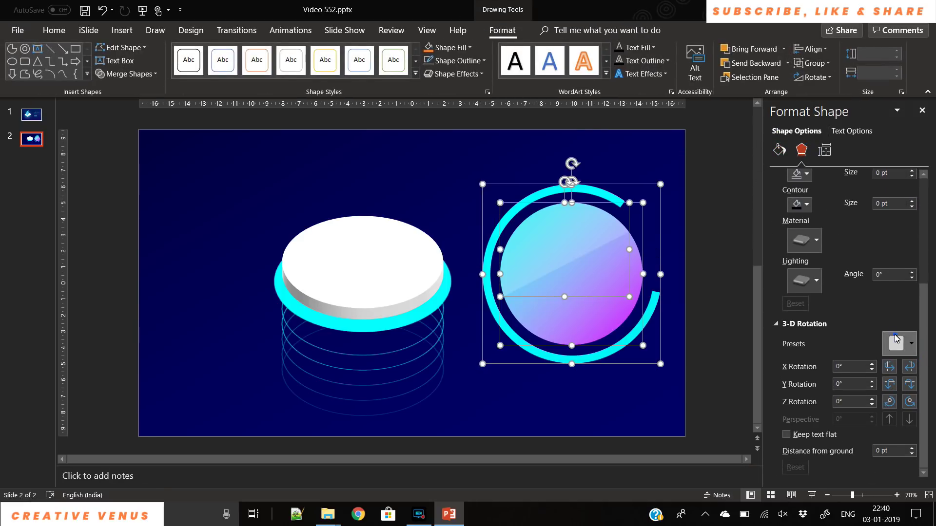
{"action": "left_click", "coordinate": [899, 343]}
{"action": "left_click", "coordinate": [849, 84]}
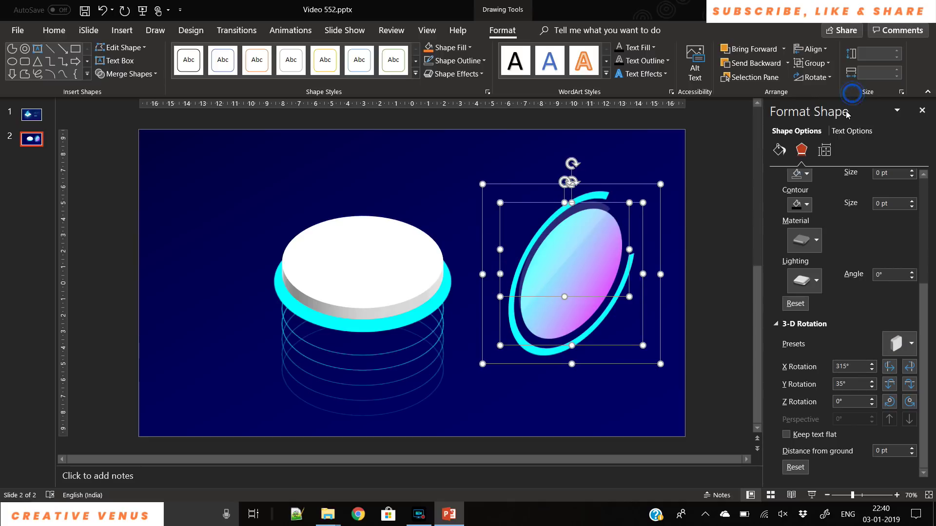
{"action": "left_click", "coordinate": [611, 410]}
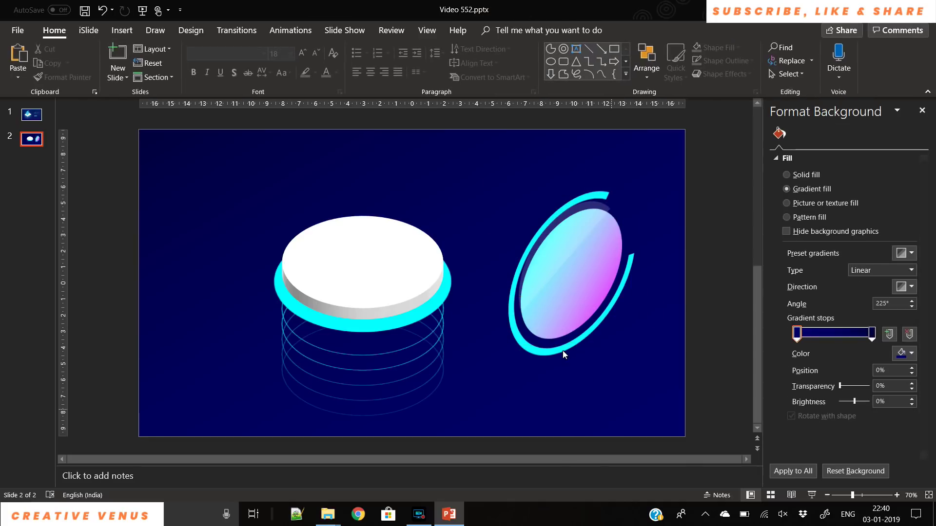
{"action": "left_click", "coordinate": [563, 350]}
Raise the cyan ring's 3-D Depth Size to 33 pt.
{"action": "left_click", "coordinate": [566, 352]}
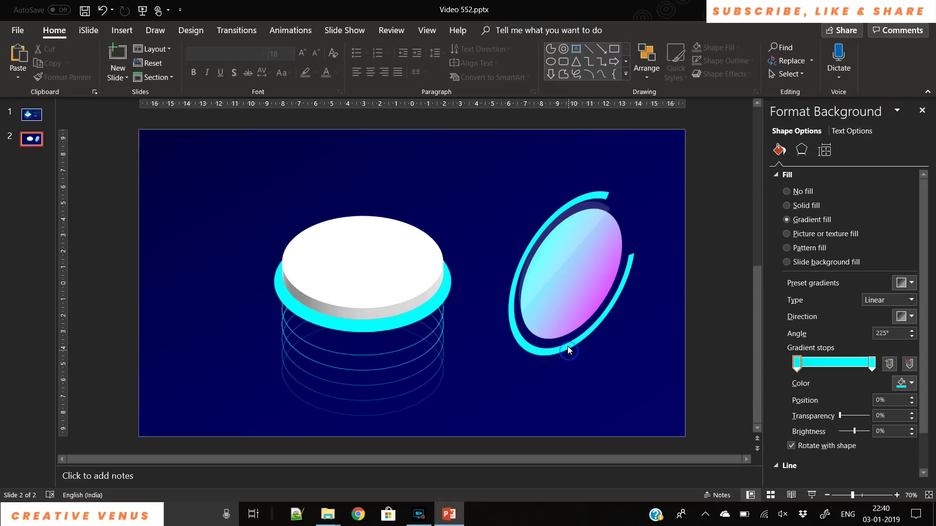
{"action": "left_click", "coordinate": [570, 348]}
{"action": "left_click", "coordinate": [571, 348]}
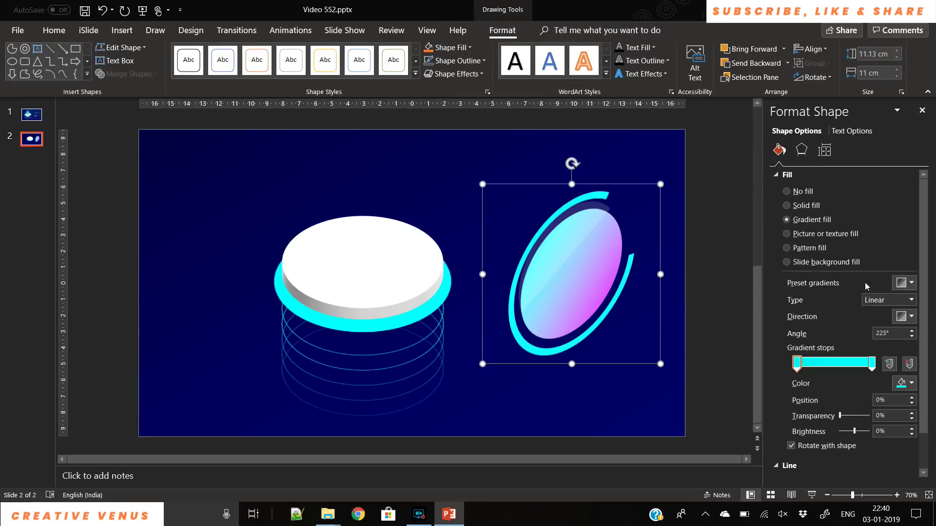
{"action": "left_click", "coordinate": [809, 153]}
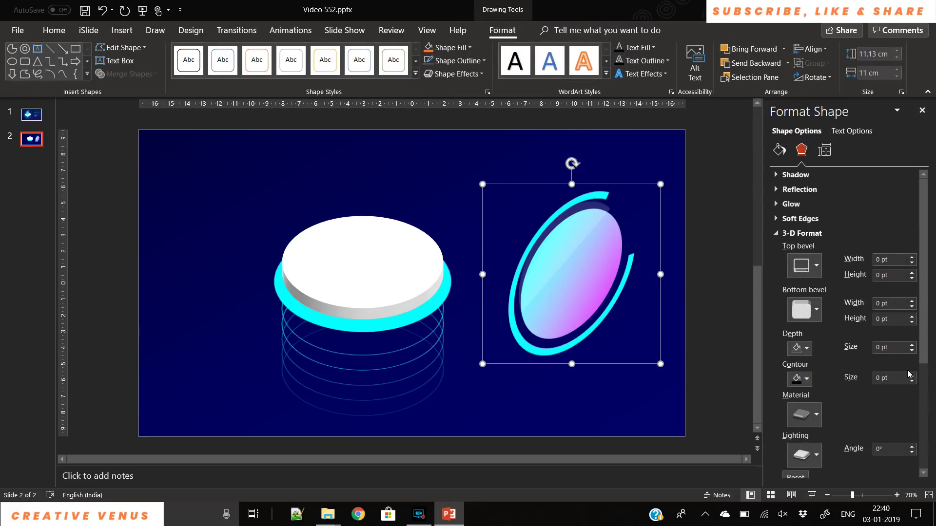
{"action": "left_click", "coordinate": [912, 343]}
{"action": "left_click", "coordinate": [912, 344]}
{"action": "left_click", "coordinate": [911, 343]}
{"action": "left_click", "coordinate": [912, 344]}
{"action": "left_click", "coordinate": [911, 344]}
{"action": "left_click", "coordinate": [912, 344]}
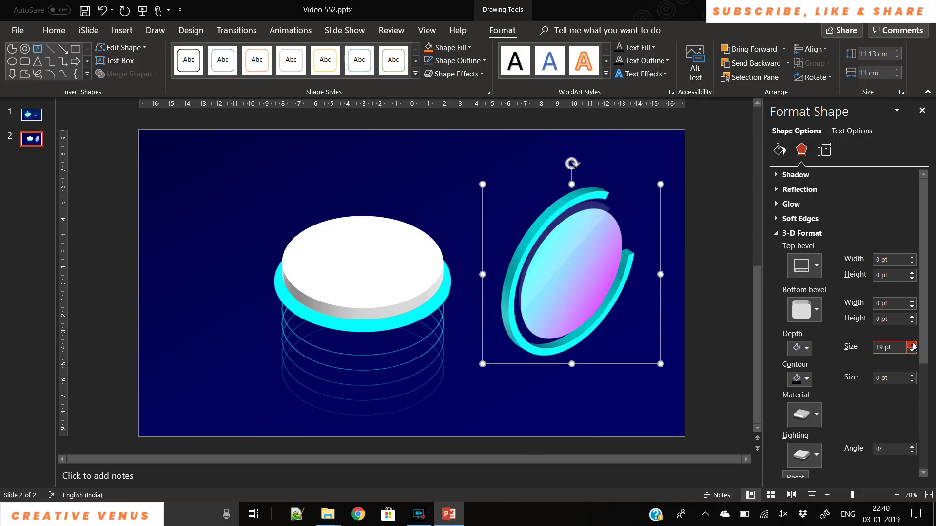
{"action": "left_click", "coordinate": [912, 344]}
{"action": "left_click", "coordinate": [912, 344]}
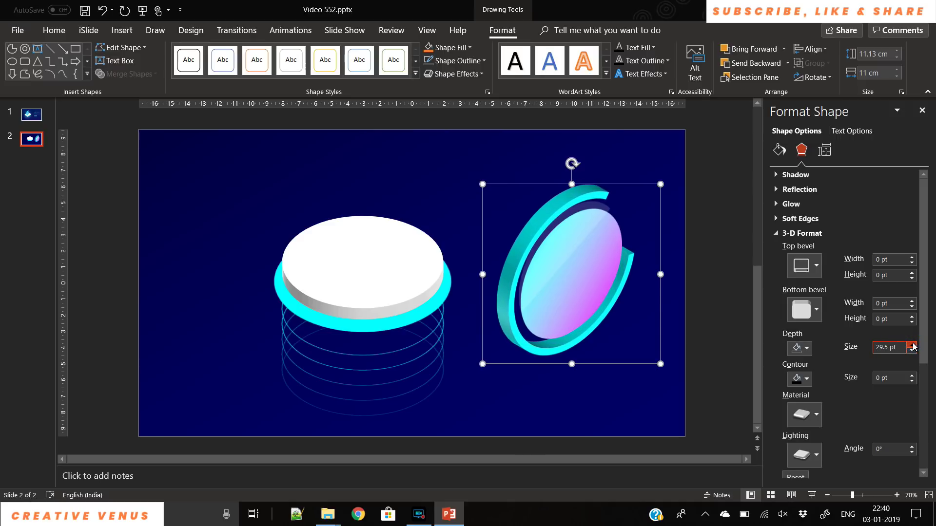
{"action": "left_click", "coordinate": [911, 344]}
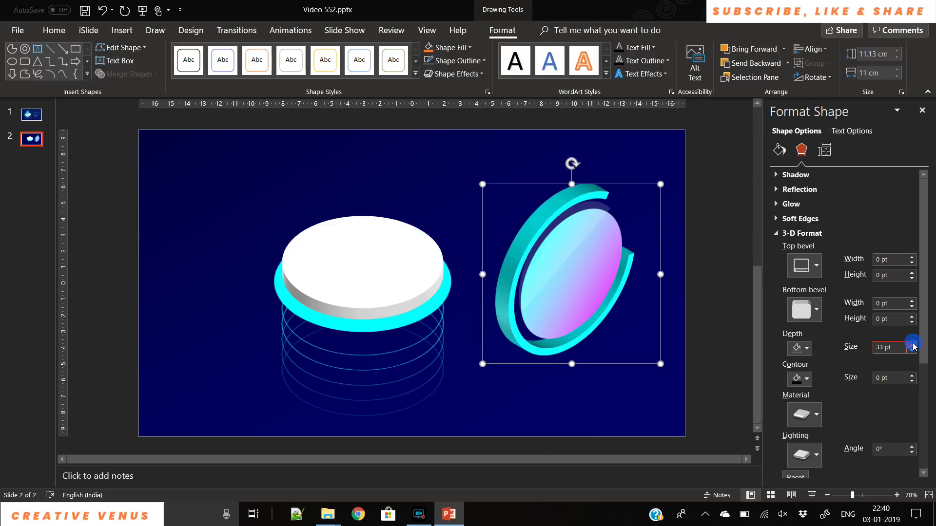
{"action": "left_click", "coordinate": [593, 399]}
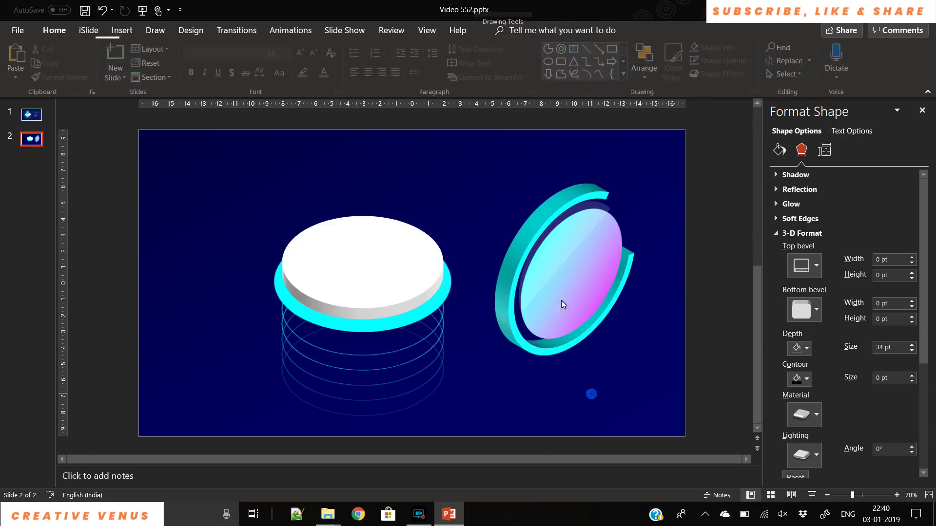
{"action": "left_click", "coordinate": [560, 256]}
Nudge the gradient lens, then trial-move the ring and lens onto the disc and undo it.
{"action": "left_click_drag", "start_coordinate": [559, 248], "coordinate": [565, 257]}
{"action": "left_click", "coordinate": [635, 408]}
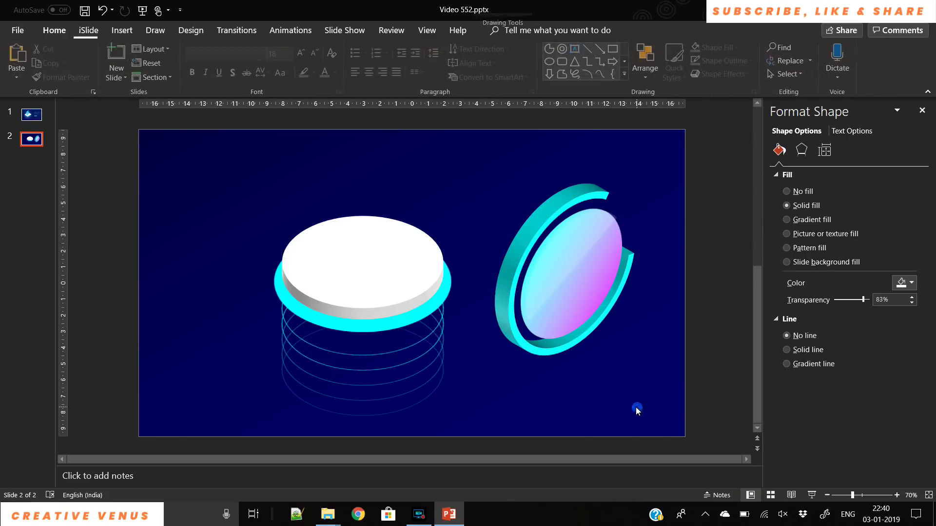
{"action": "left_click_drag", "start_coordinate": [490, 407], "coordinate": [684, 156]}
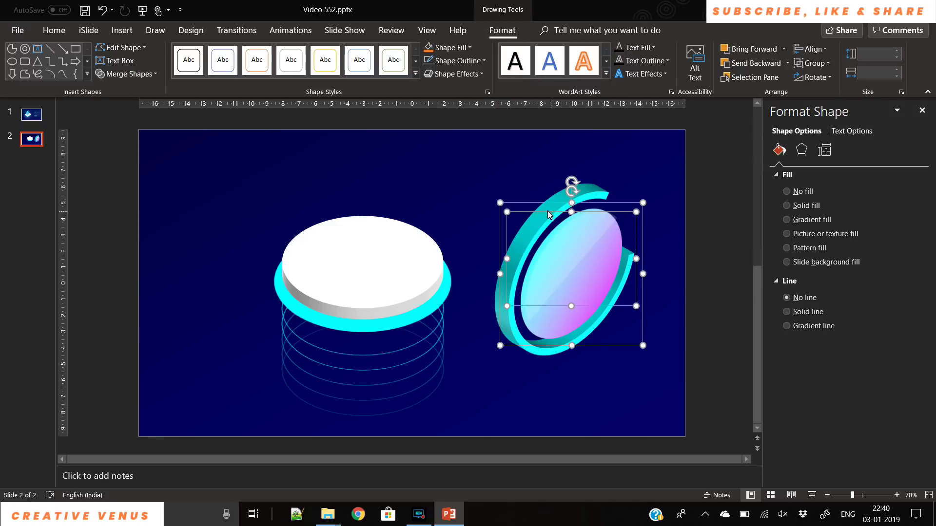
{"action": "left_click_drag", "start_coordinate": [615, 251], "coordinate": [486, 242]}
{"action": "key", "text": "ctrl+z"}
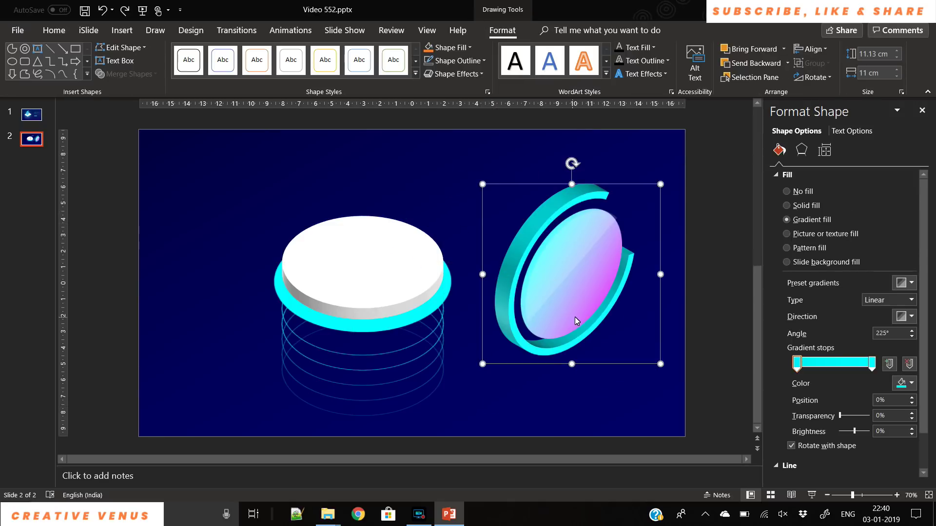
Trial-move the ring and lens onto the disc again, cancel, and marquee-select the disc stack.
{"action": "left_click", "coordinate": [483, 416]}
{"action": "left_click_drag", "start_coordinate": [471, 420], "coordinate": [717, 141]}
{"action": "left_click_drag", "start_coordinate": [546, 249], "coordinate": [356, 178]}
{"action": "key", "text": "Escape"}
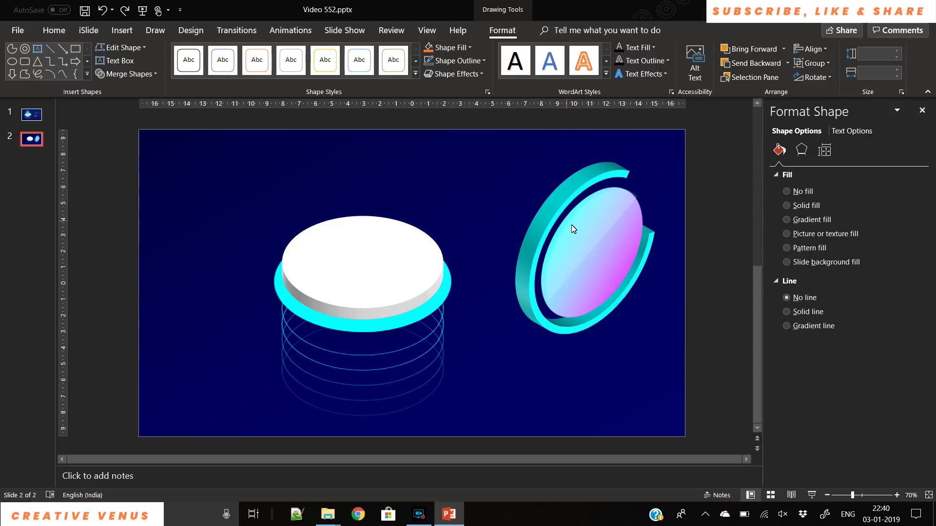
{"action": "left_click", "coordinate": [199, 429]}
{"action": "left_click_drag", "start_coordinate": [201, 429], "coordinate": [498, 155]}
Trial-group and move the disc shapes, undo, and reselect the whole disc and ring stack.
{"action": "key", "text": "ctrl+g"}
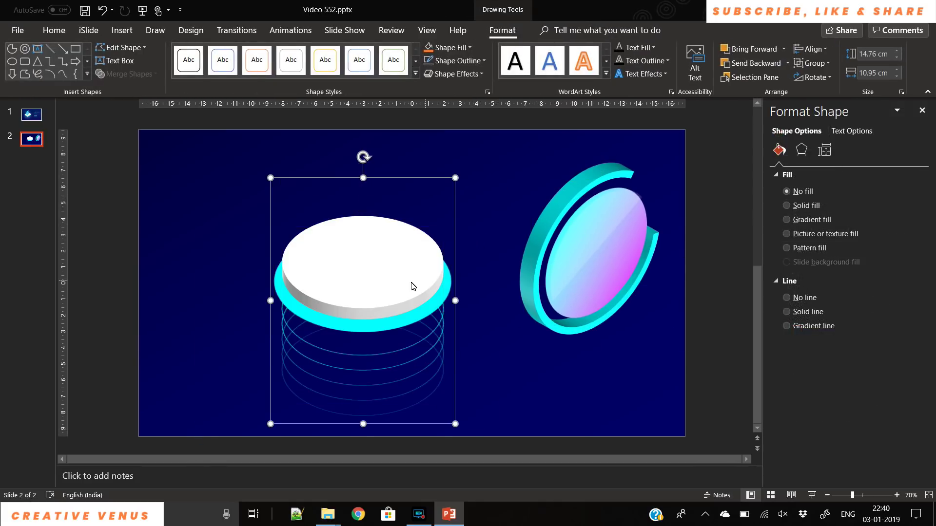
{"action": "left_click_drag", "start_coordinate": [388, 287], "coordinate": [358, 291]}
{"action": "key", "text": "ctrl+z"}
{"action": "key", "text": "ctrl+a"}
{"action": "left_click", "coordinate": [543, 393]}
{"action": "left_click_drag", "start_coordinate": [196, 179], "coordinate": [475, 384]}
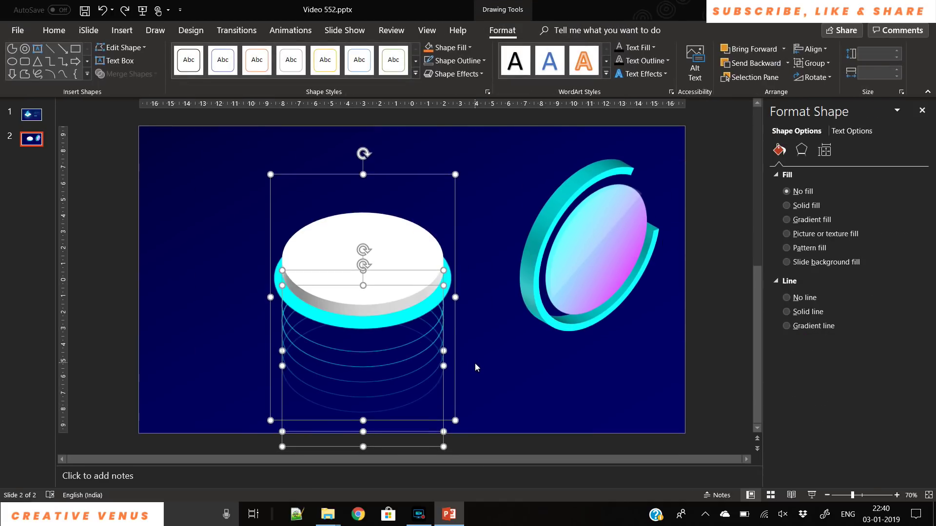
{"action": "left_click", "coordinate": [476, 382]}
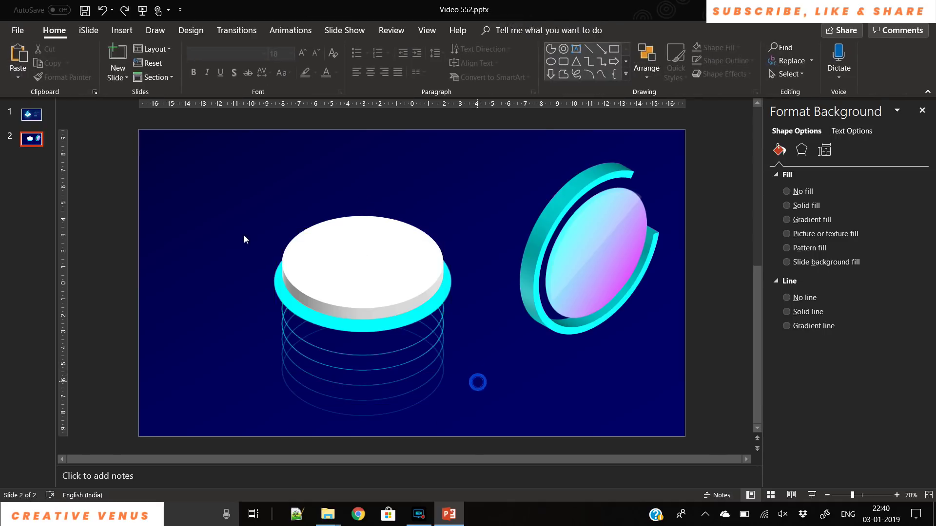
{"action": "left_click_drag", "start_coordinate": [225, 171], "coordinate": [473, 417]}
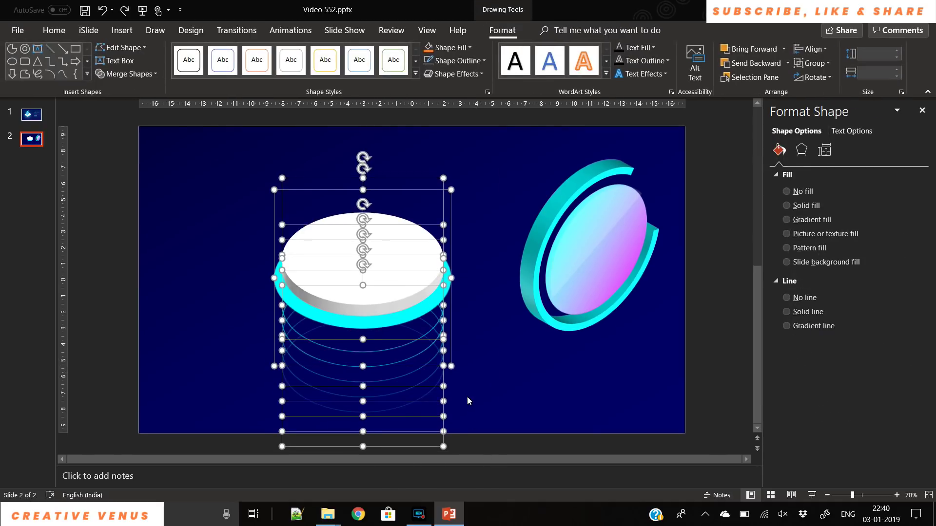
Group the disc stack, shift it left, and shrink it to 13.85 × 9.11 cm.
{"action": "key", "text": "ctrl+g"}
{"action": "left_click_drag", "start_coordinate": [395, 265], "coordinate": [298, 264]}
{"action": "left_click_drag", "start_coordinate": [360, 168], "coordinate": [337, 192]}
{"action": "left_click_drag", "start_coordinate": [276, 273], "coordinate": [286, 306]}
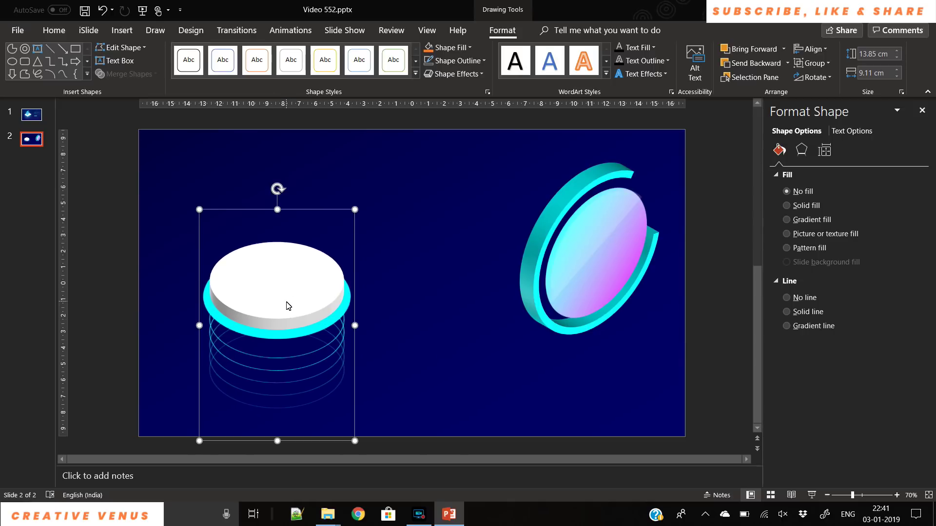
{"action": "right_click", "coordinate": [287, 302]}
Ungroup the disc shapes and group the ring and lens together.
{"action": "mouse_move", "coordinate": [333, 171]}
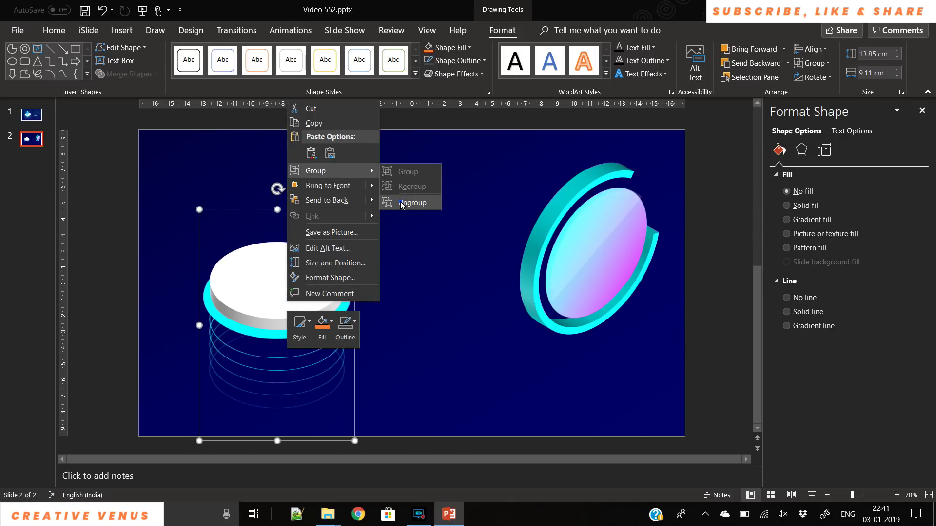
{"action": "left_click", "coordinate": [399, 203]}
{"action": "left_click", "coordinate": [424, 360]}
{"action": "left_click", "coordinate": [551, 303]}
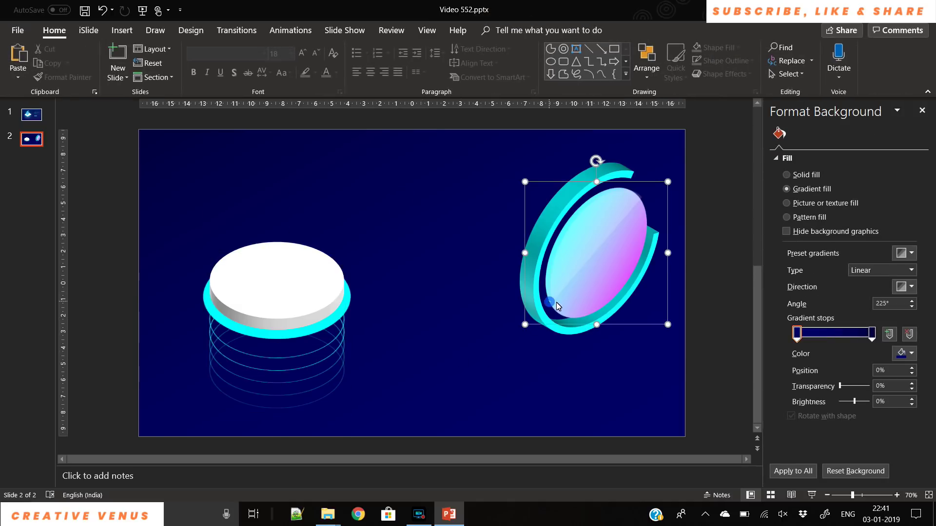
{"action": "left_click", "coordinate": [507, 366]}
{"action": "left_click_drag", "start_coordinate": [449, 385], "coordinate": [707, 142]}
{"action": "left_click_drag", "start_coordinate": [588, 225], "coordinate": [432, 257]}
{"action": "key", "text": "ctrl+g"}
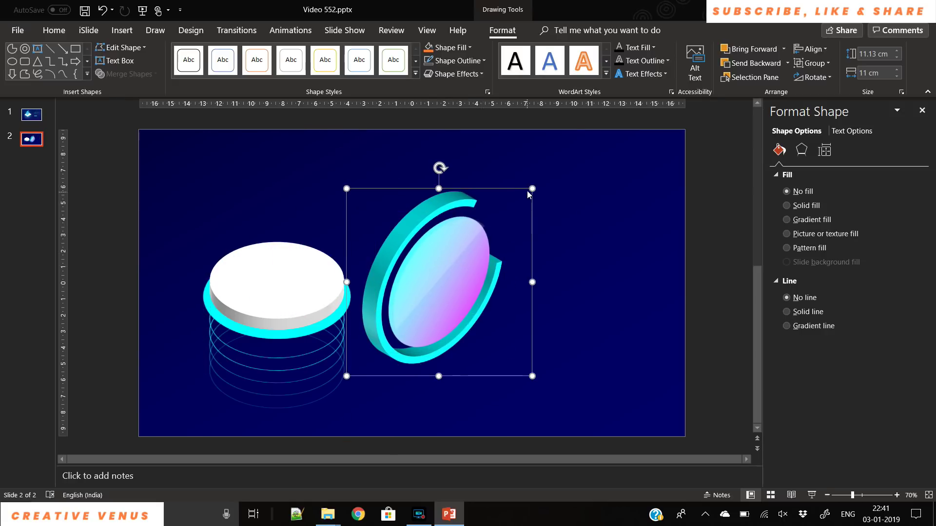
Shrink the ring-and-lens group to 8.12 × 8.03 cm and place it atop the white disc.
{"action": "left_click_drag", "start_coordinate": [532, 189], "coordinate": [512, 203]}
{"action": "left_click_drag", "start_coordinate": [495, 220], "coordinate": [507, 213]}
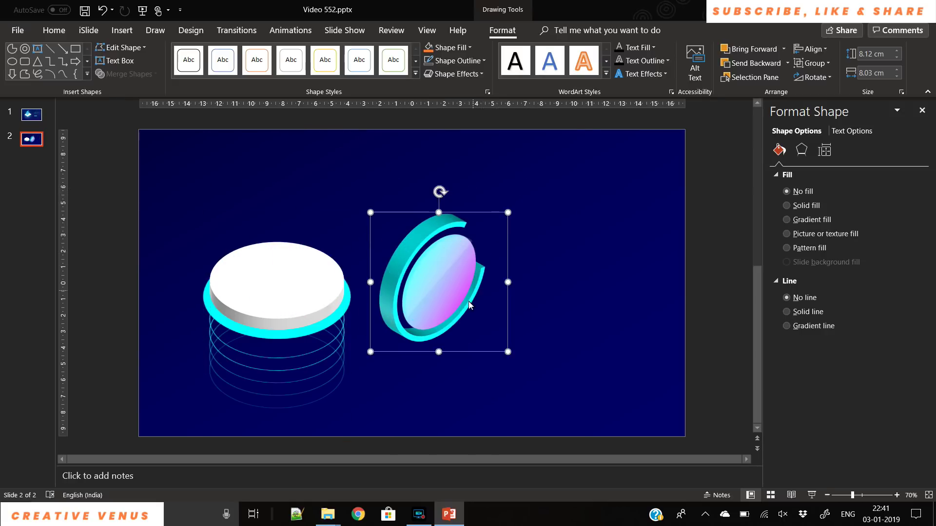
{"action": "left_click_drag", "start_coordinate": [455, 352], "coordinate": [288, 305]}
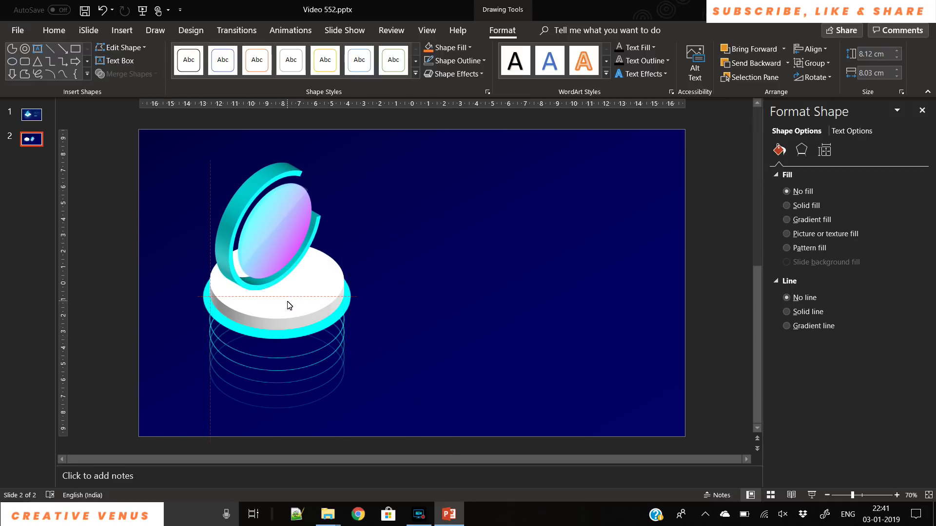
{"action": "left_click", "coordinate": [476, 314]}
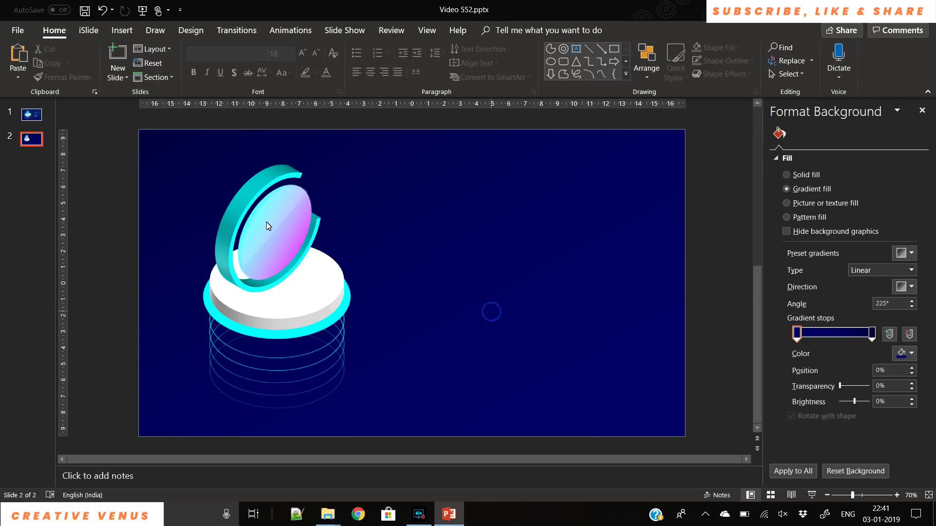
{"action": "left_click", "coordinate": [247, 207]}
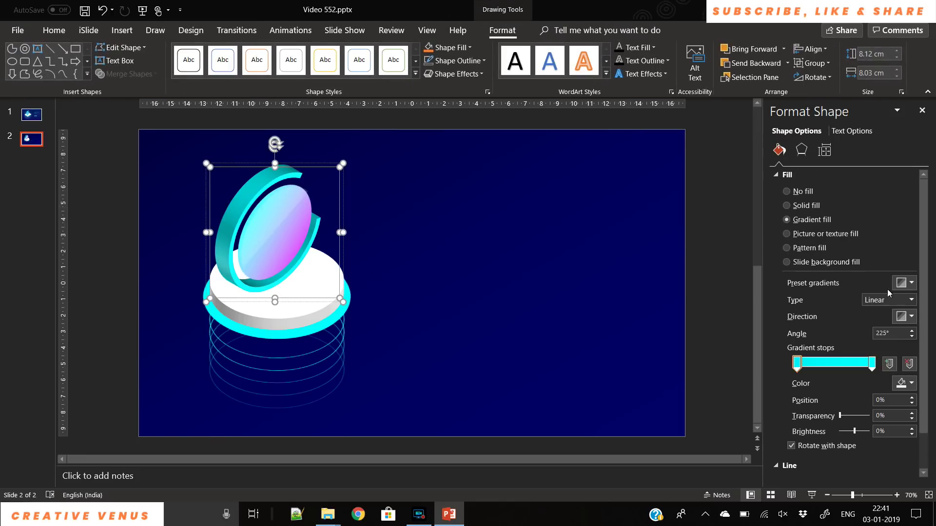